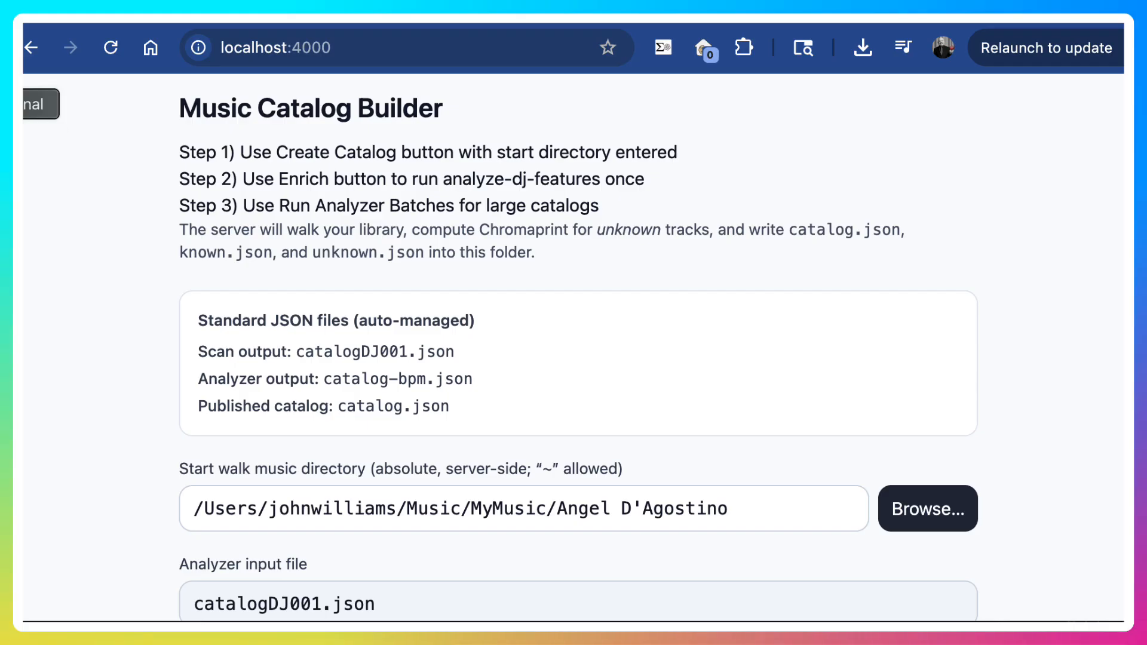
Step: Switch to Finder and browse the Music folder's downloaded ZIP archives and artist folders
left_click(23, 48)
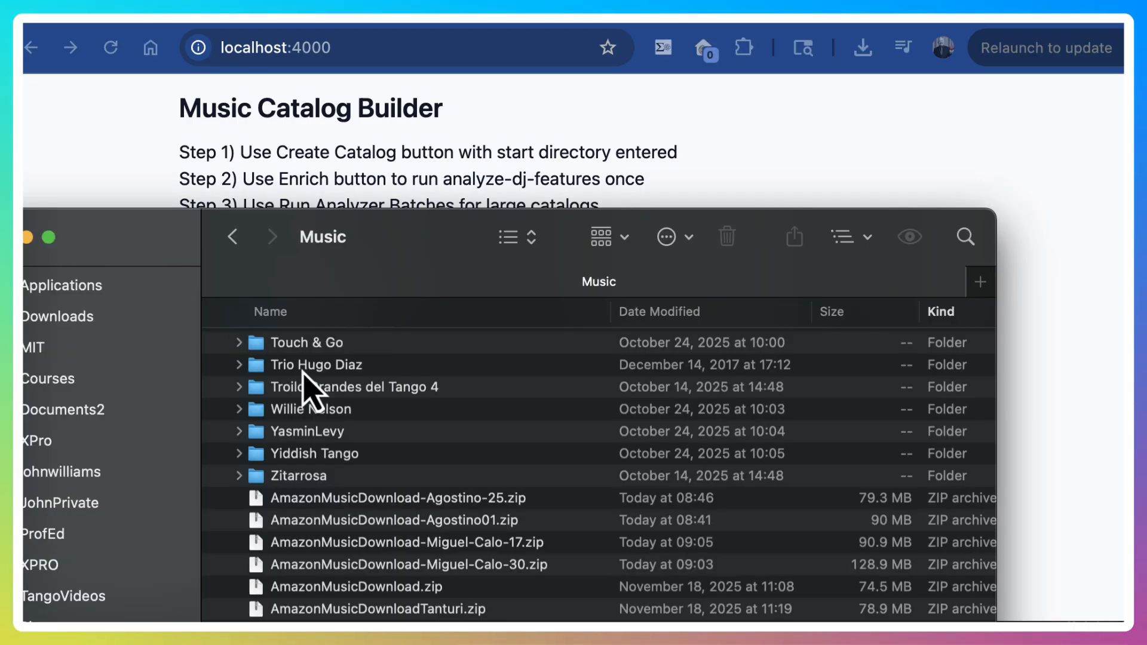
left_click(344, 521)
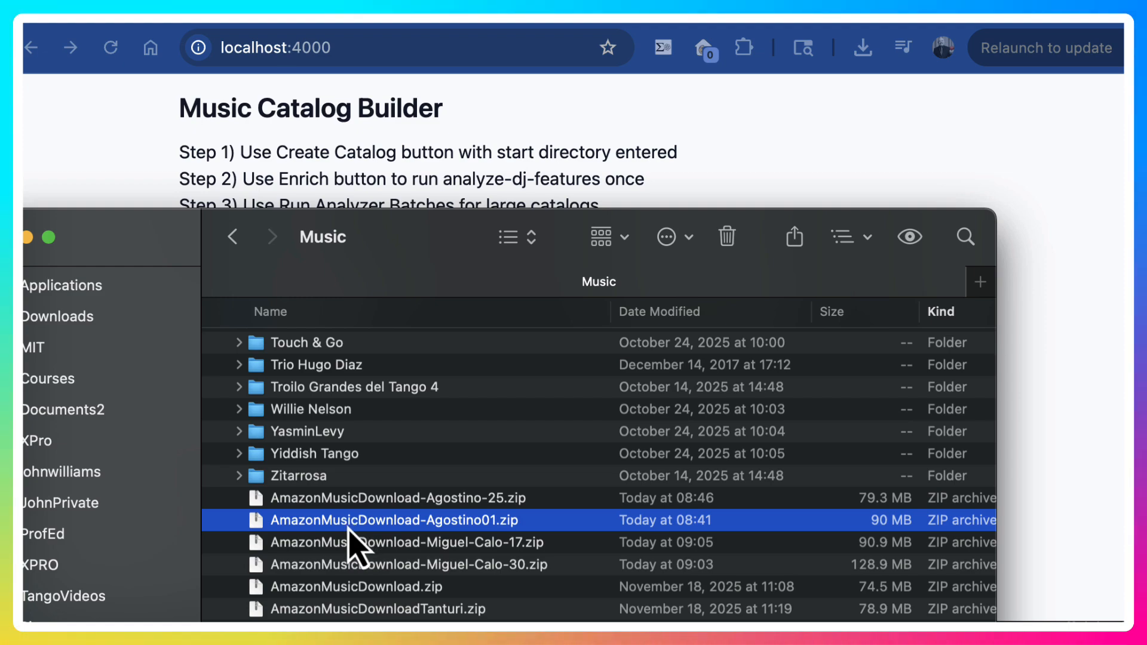
scroll(320, 475, "up", 15)
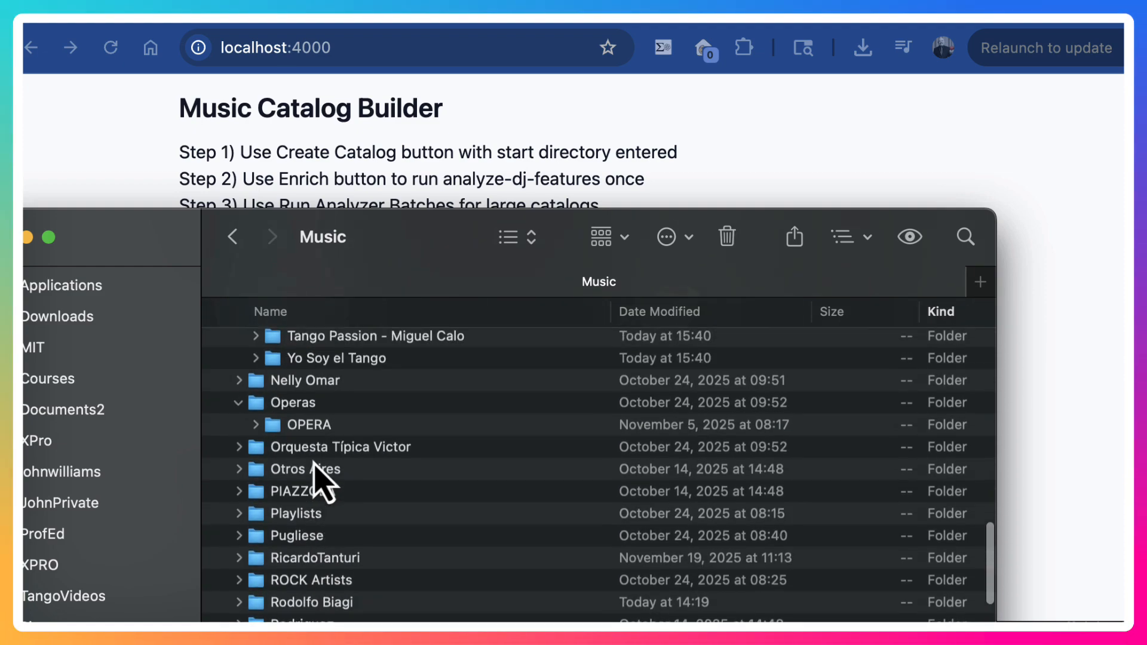
scroll(320, 475, "up", 8)
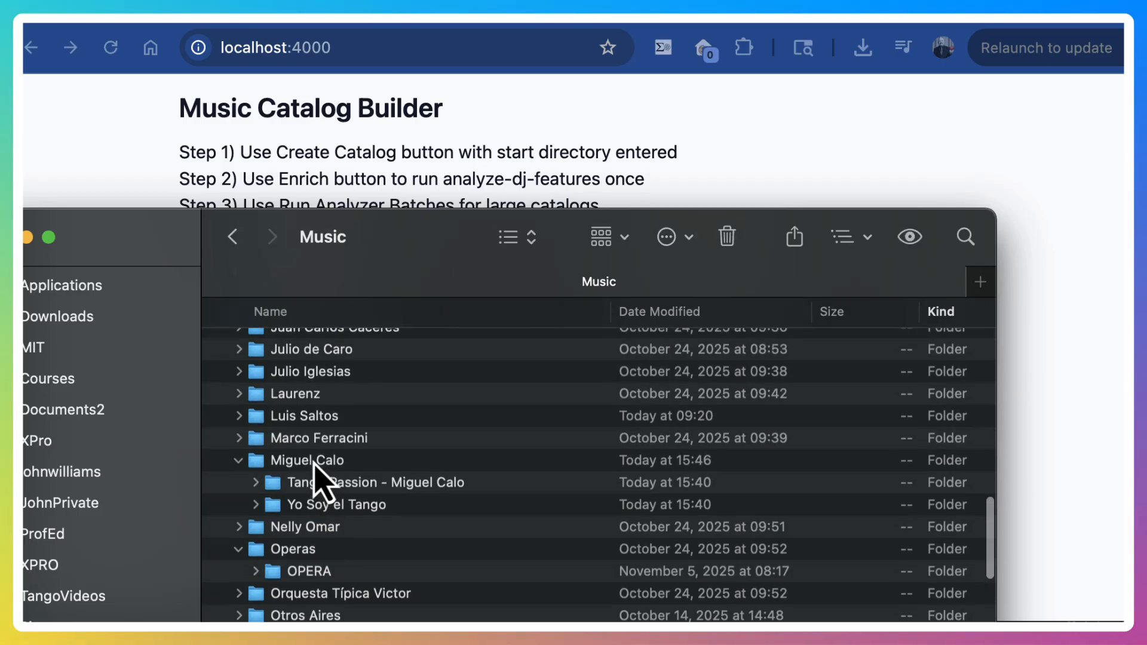
scroll(315, 472, "up", 7)
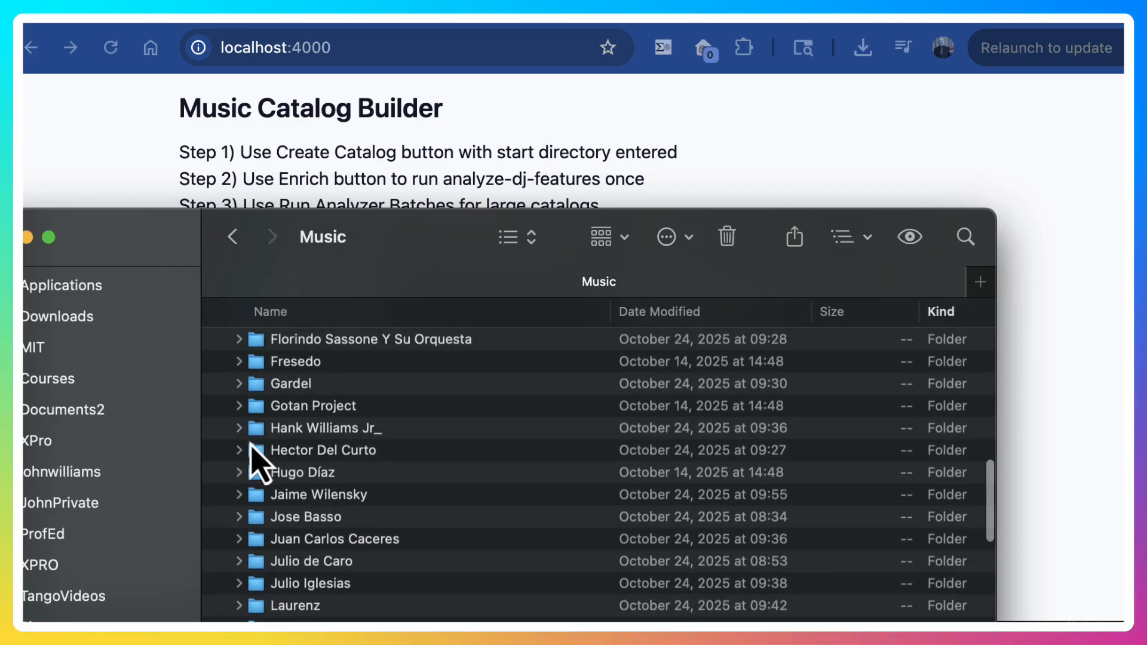
scroll(251, 447, "down", 2)
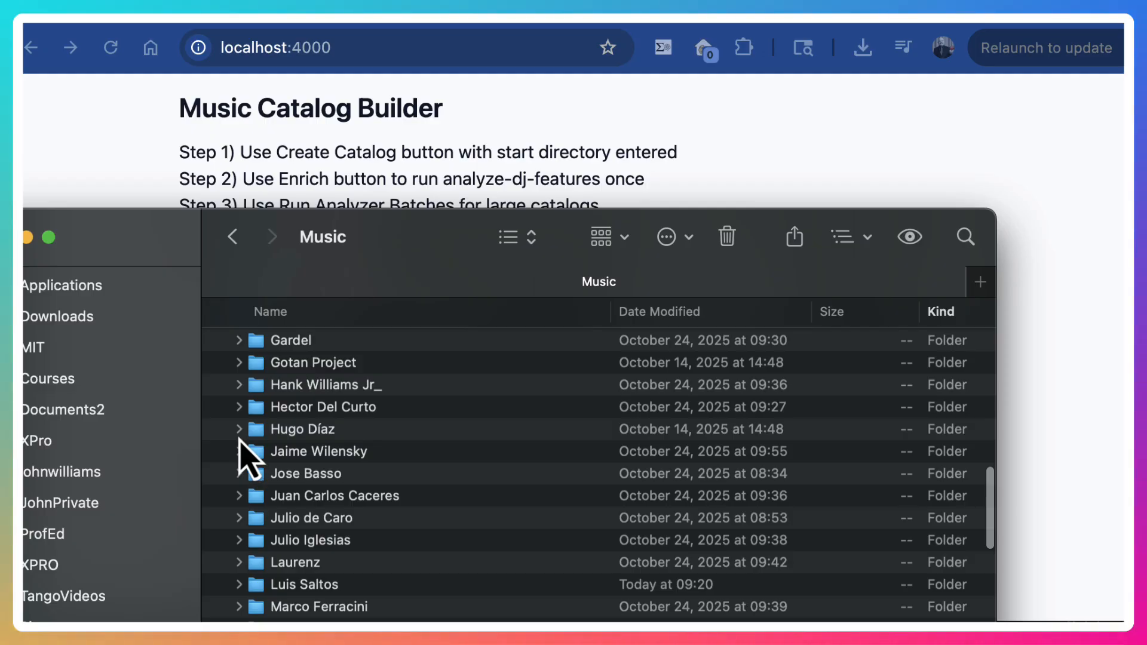
Step: Expand the Hugo Díaz folder and view the tracks in its Tangos album, leaving the album collapsed
left_click(239, 429)
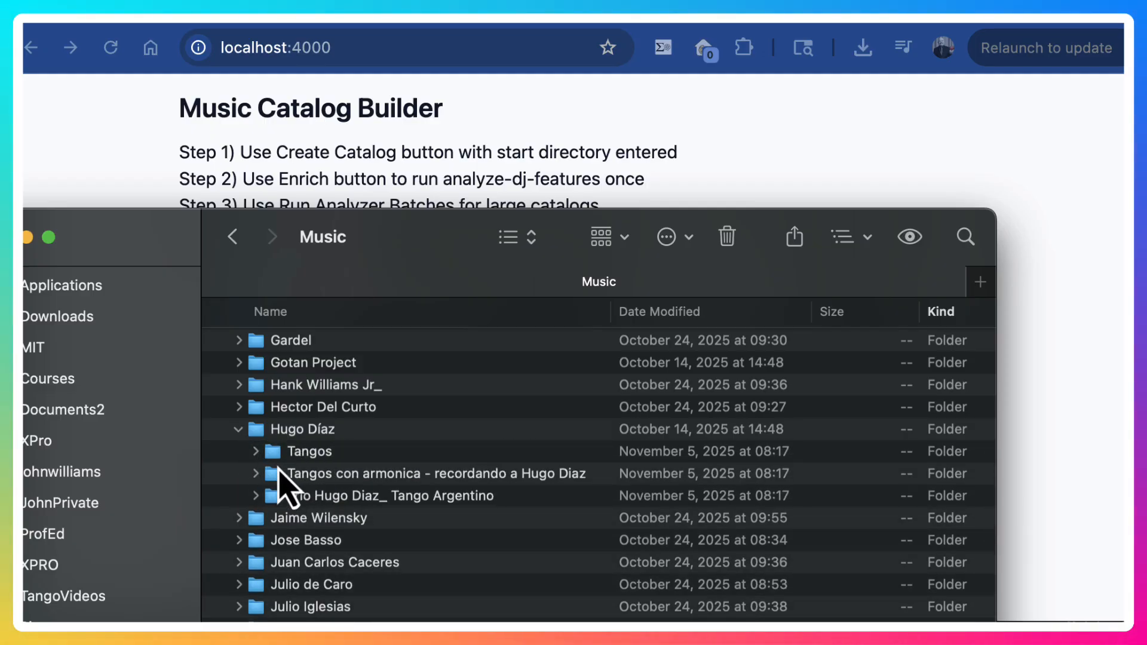
left_click(256, 452)
left_click(256, 454)
left_click(257, 452)
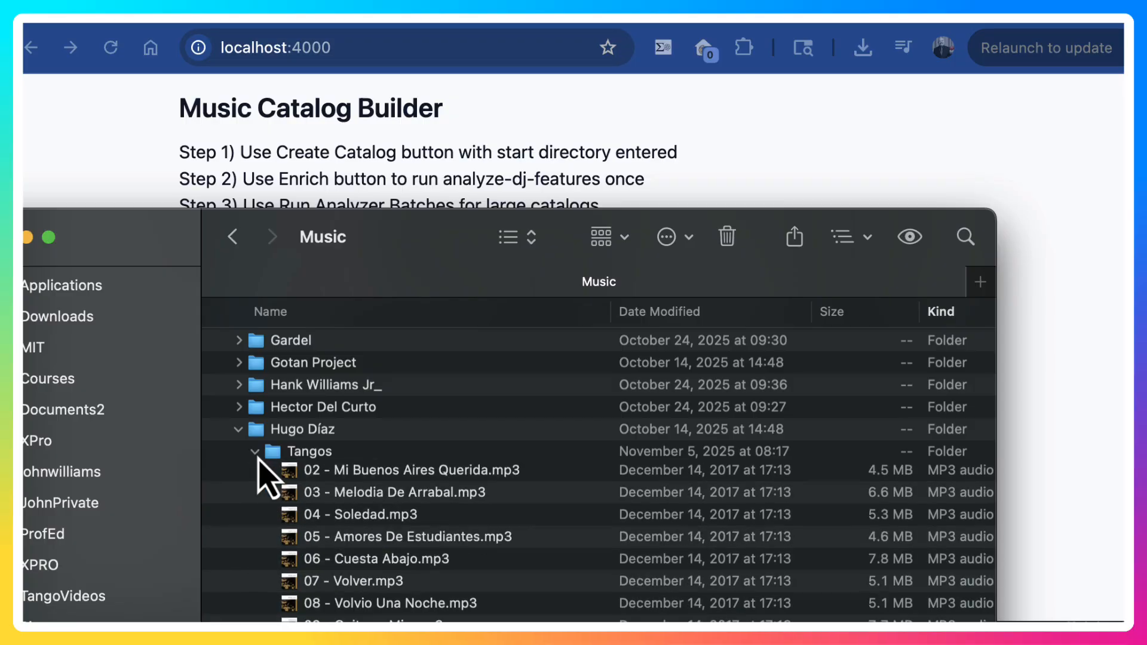
left_click(257, 452)
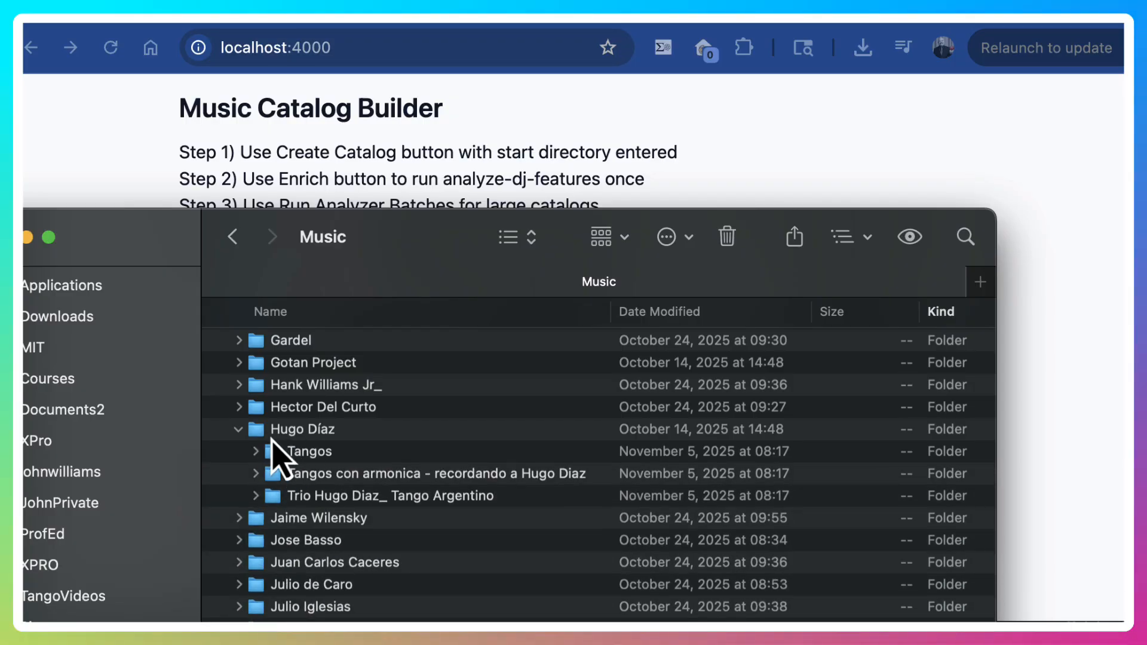
left_click(311, 438)
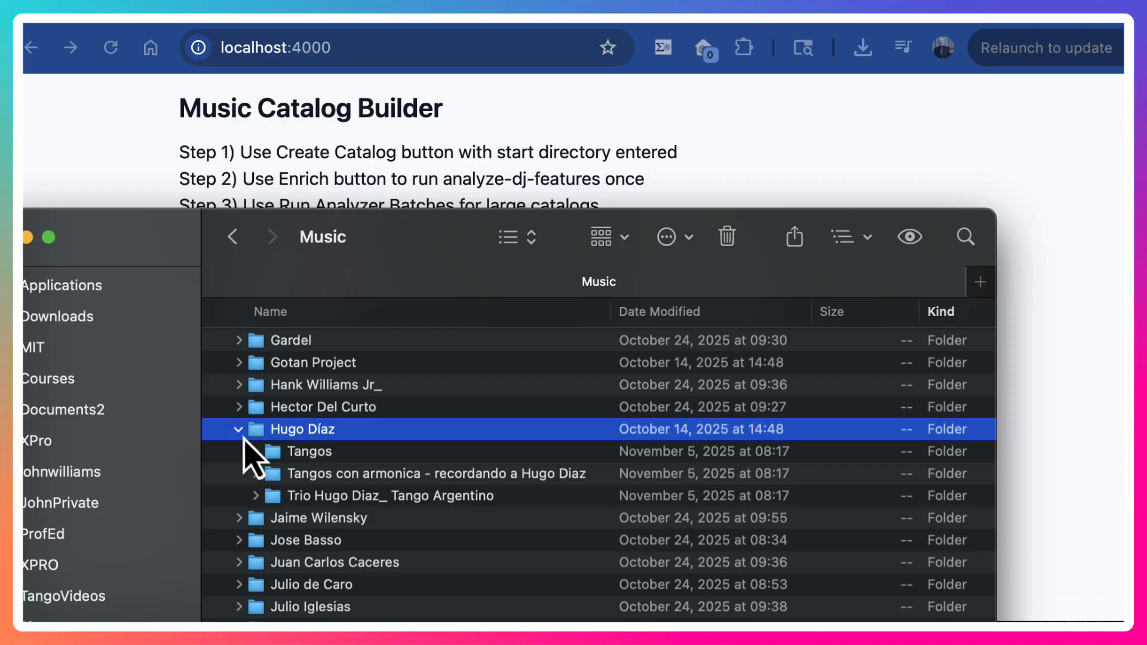
left_click(255, 452)
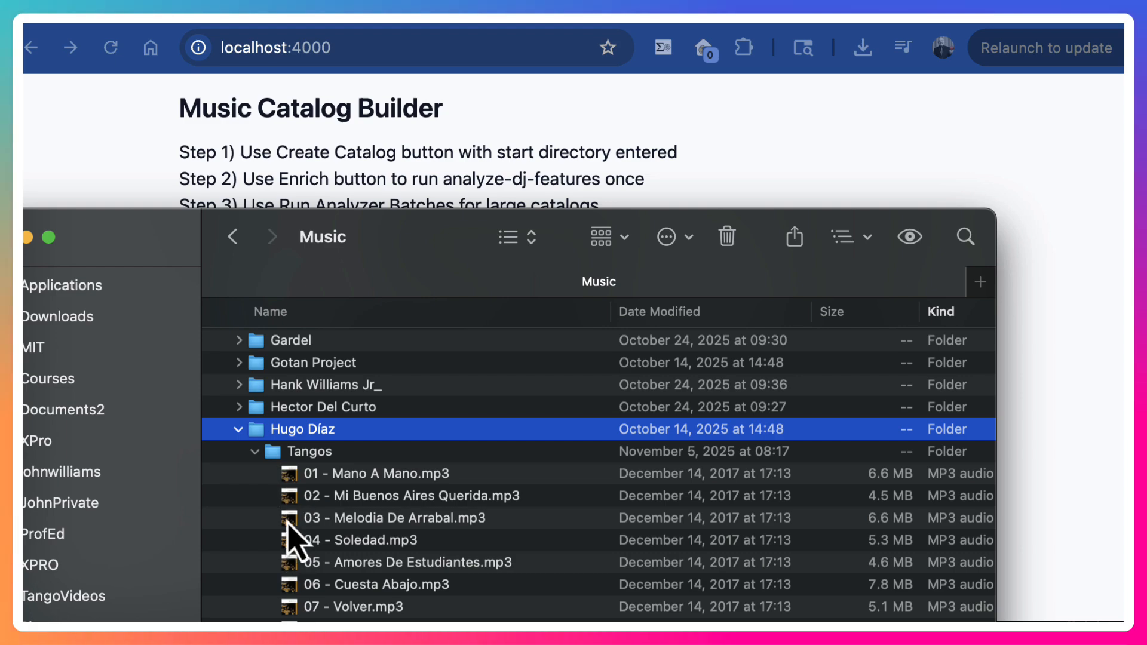
left_click(255, 453)
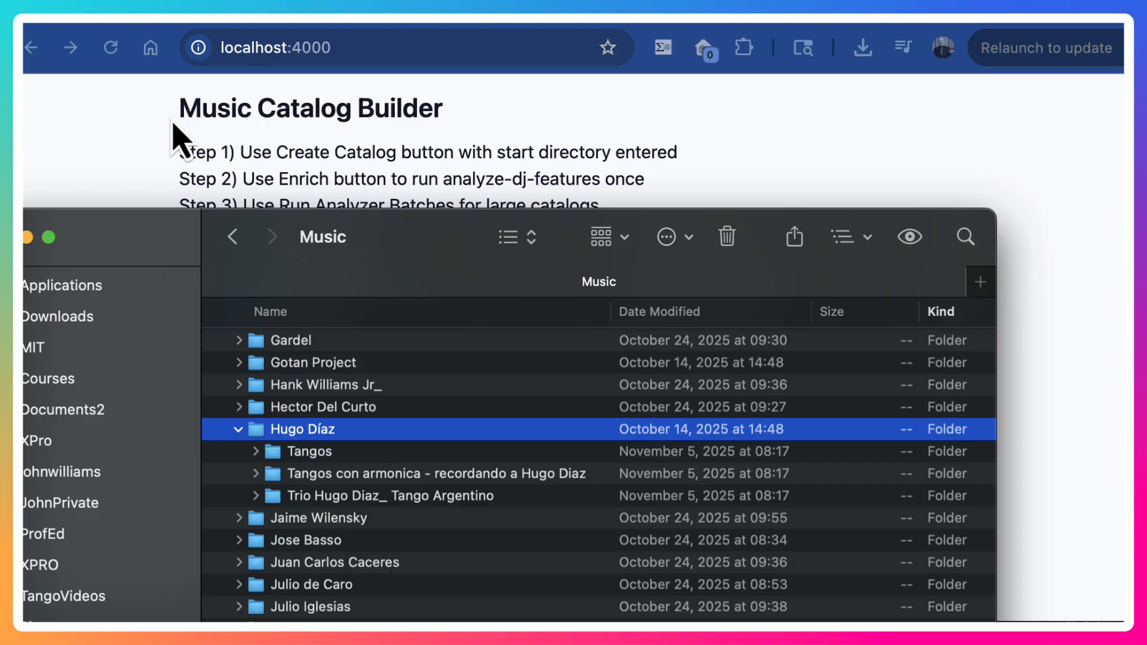
Step: Return to the Music Catalog Builder page and highlight the Angel D'Agostino part of the start directory path
scroll(178, 118, "up", 1)
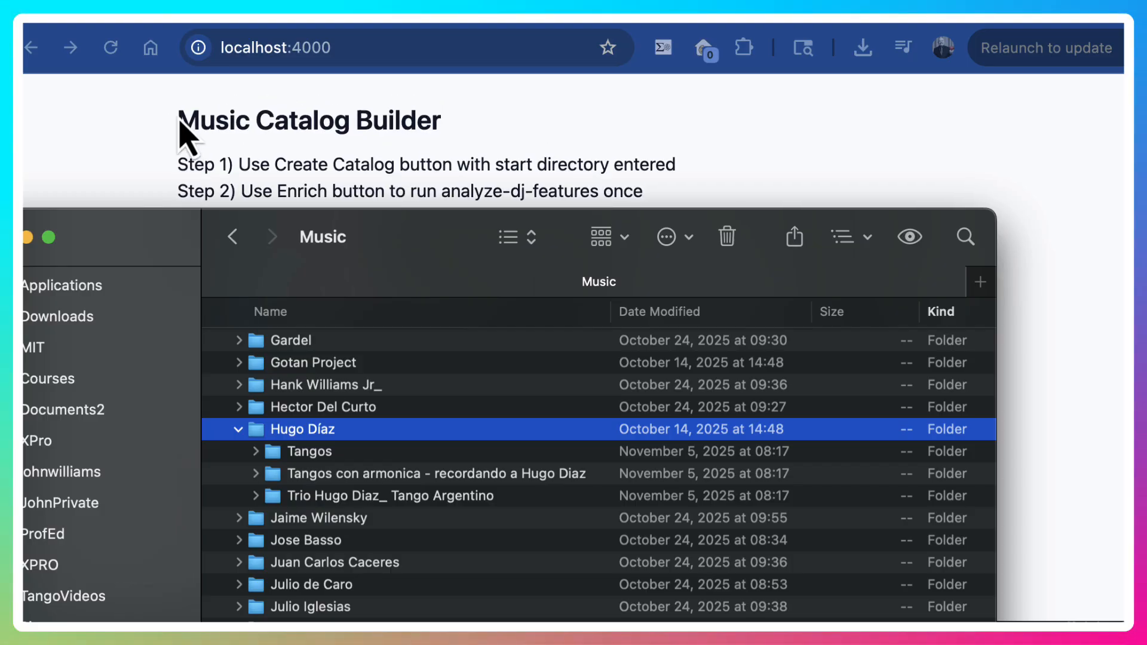
left_click(185, 127)
scroll(408, 497, "down", 1)
scroll(408, 497, "down", 1)
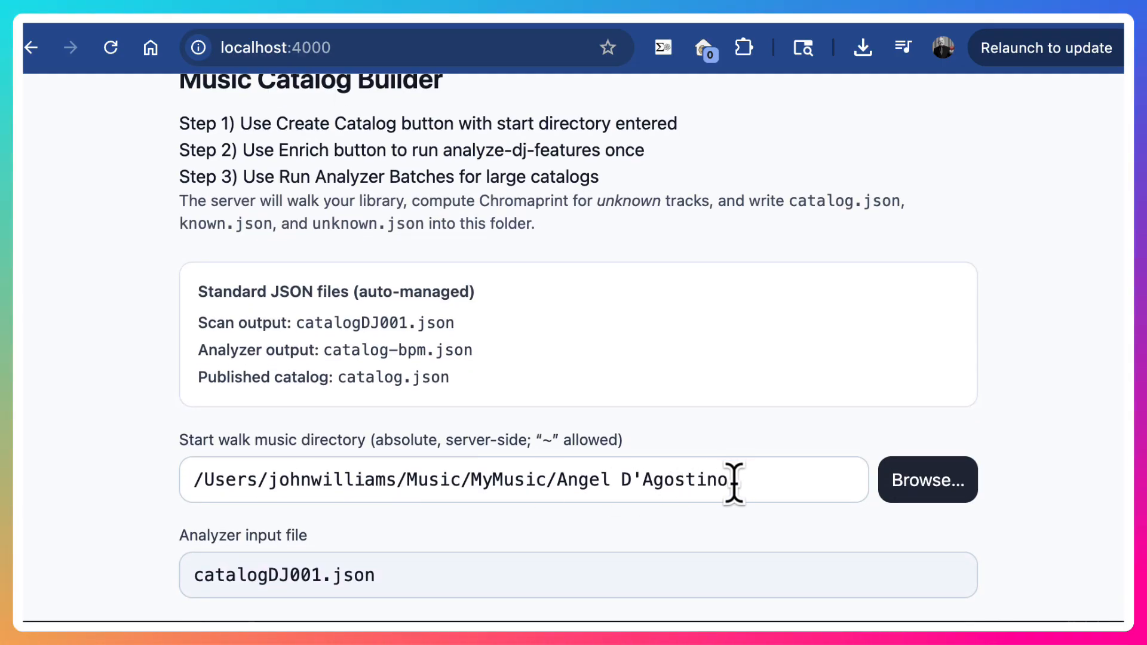
left_click_drag(556, 480, 728, 481)
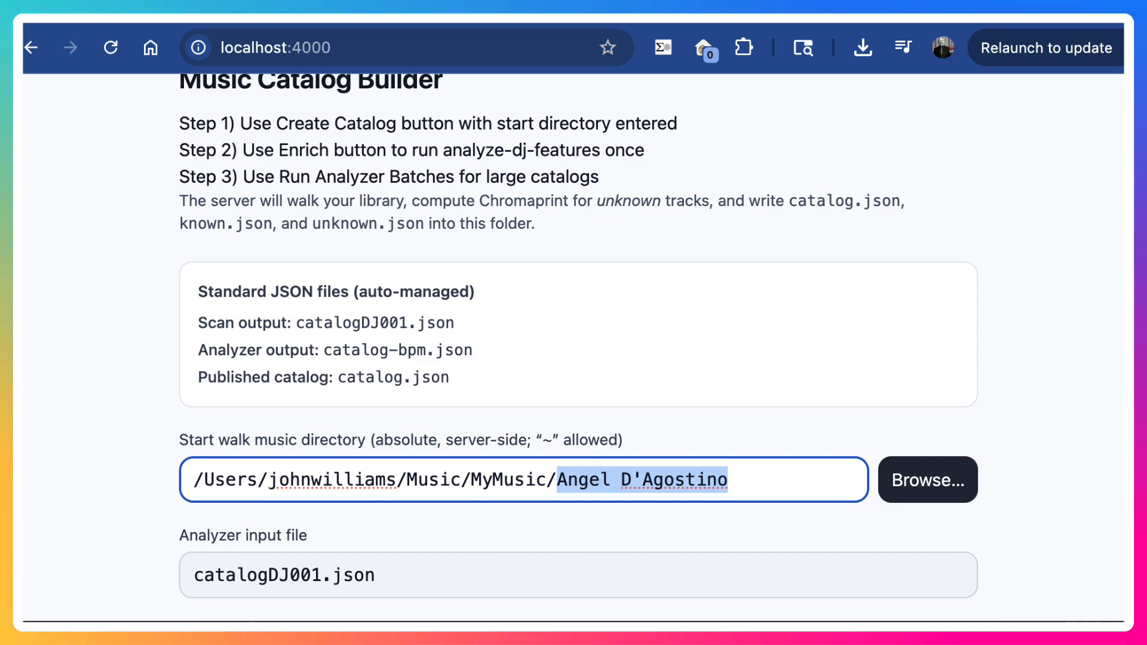
Step: In Finder, inspect the Angel D'Agostino folder and its 25 Tangos, Valses y Milongas album, then collapse both
left_click(22, 239)
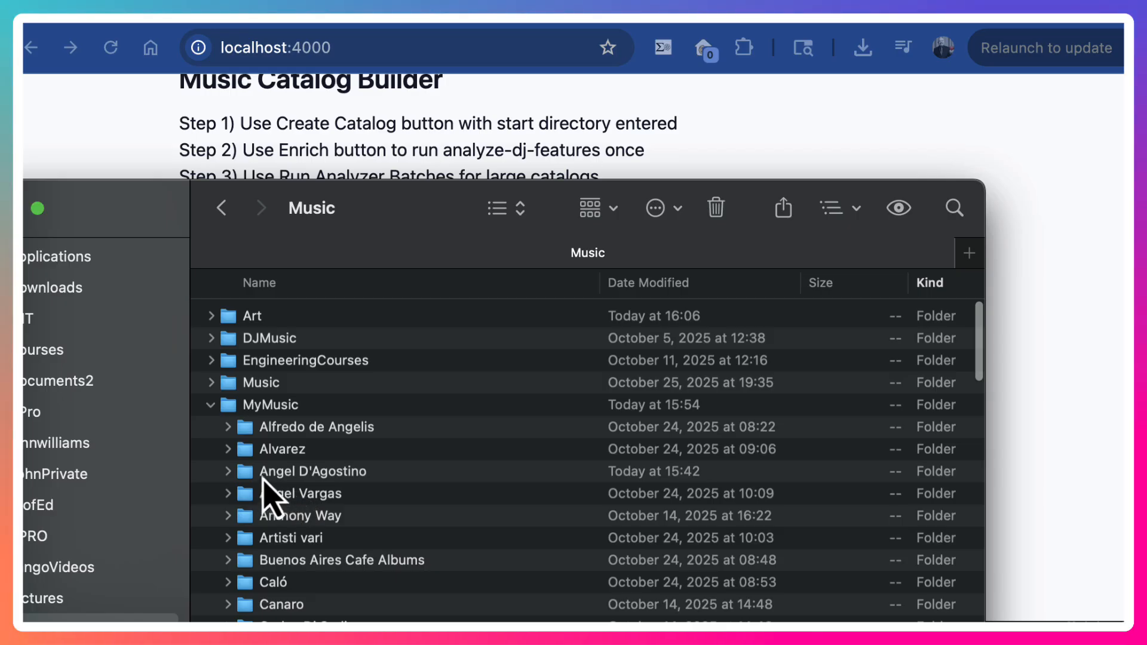
left_click_drag(344, 476, 353, 477)
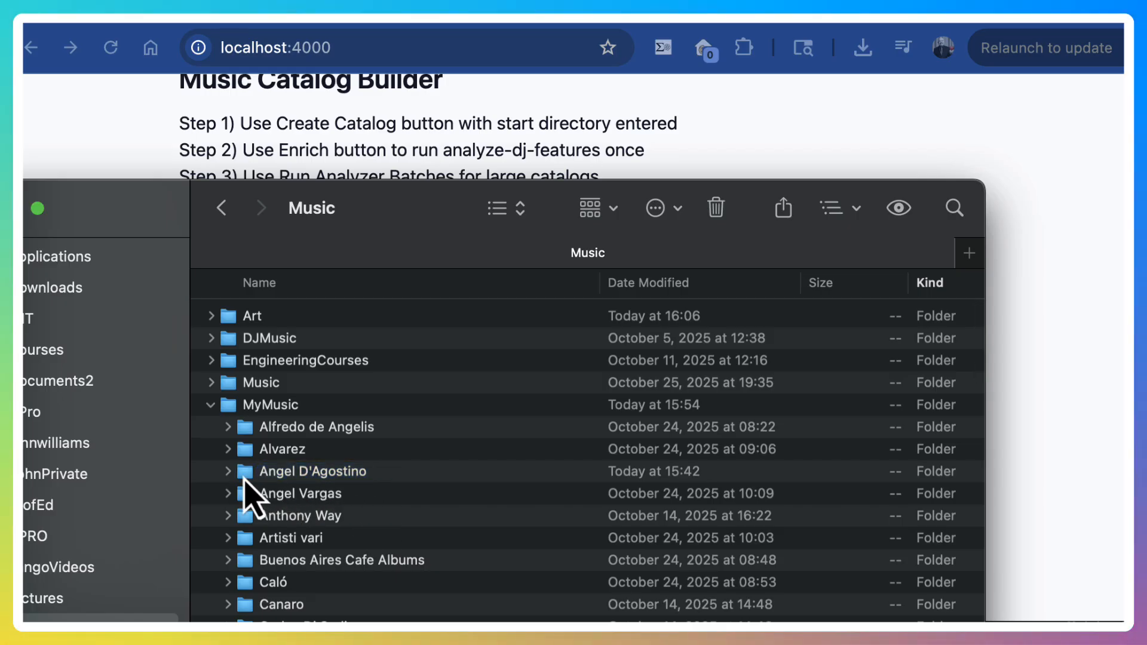
left_click(227, 471)
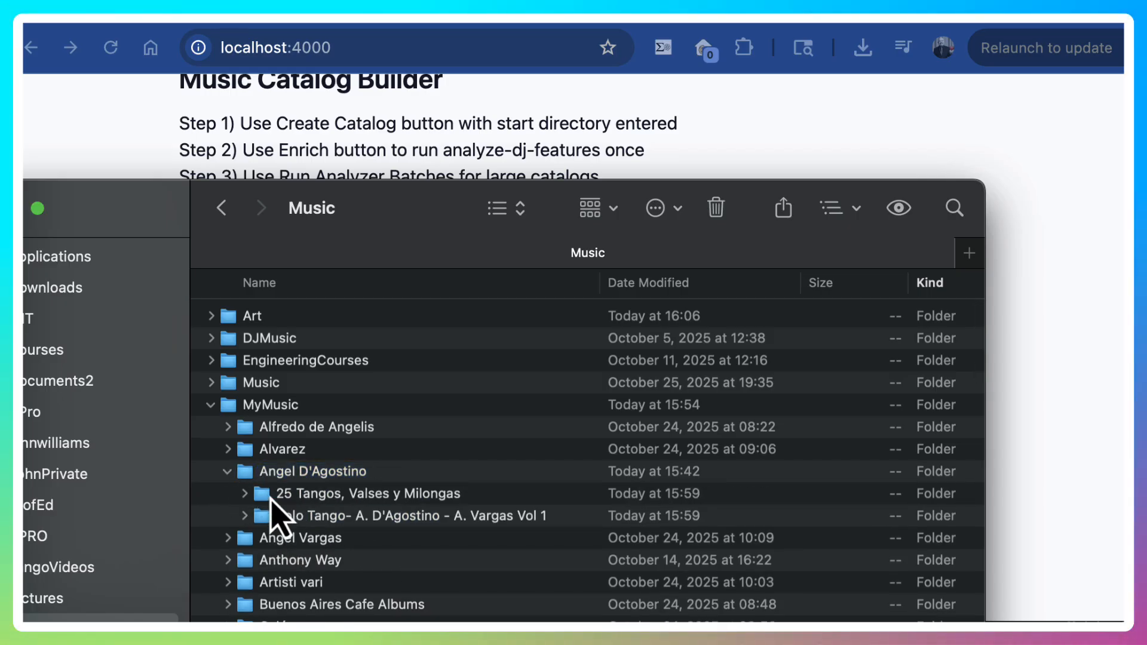
left_click(245, 495)
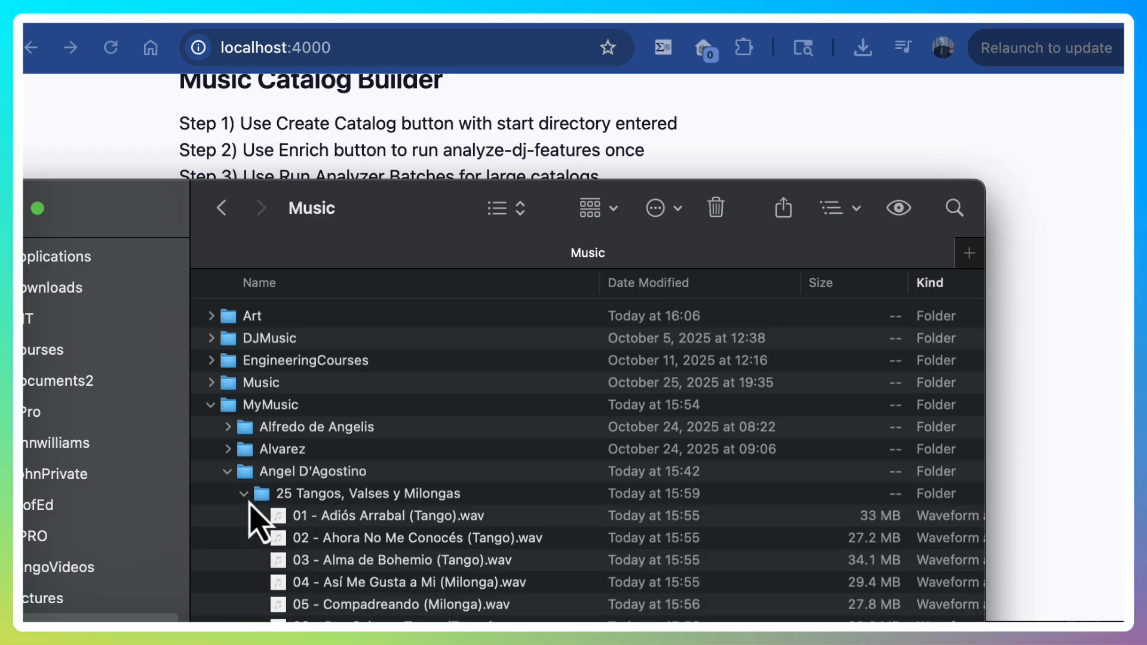
left_click(243, 493)
left_click(230, 471)
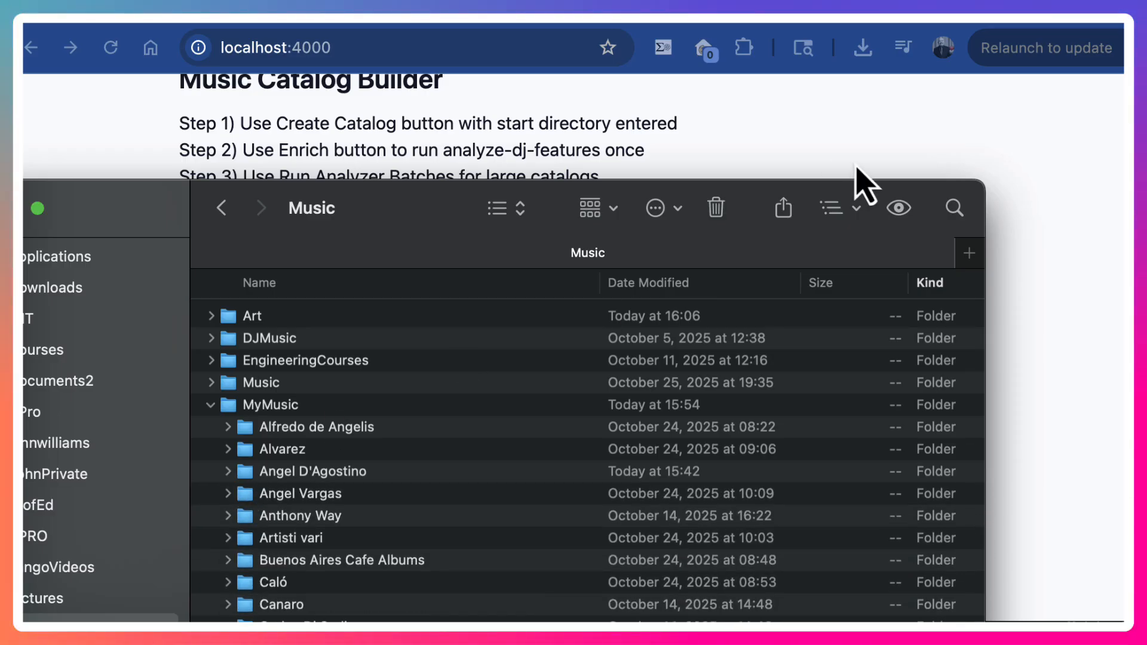
Step: Back in the Music Catalog Builder, highlight the analyzer input file name and the analyzer output file name
left_click(939, 167)
scroll(192, 567, "down", 3)
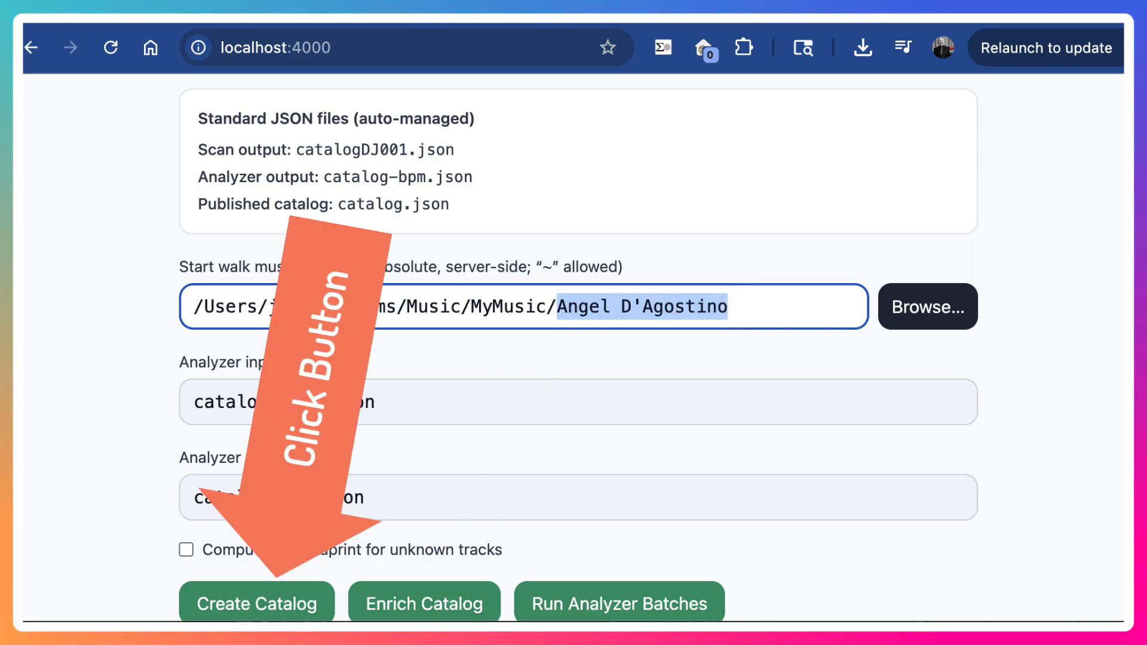
left_click_drag(197, 401, 376, 409)
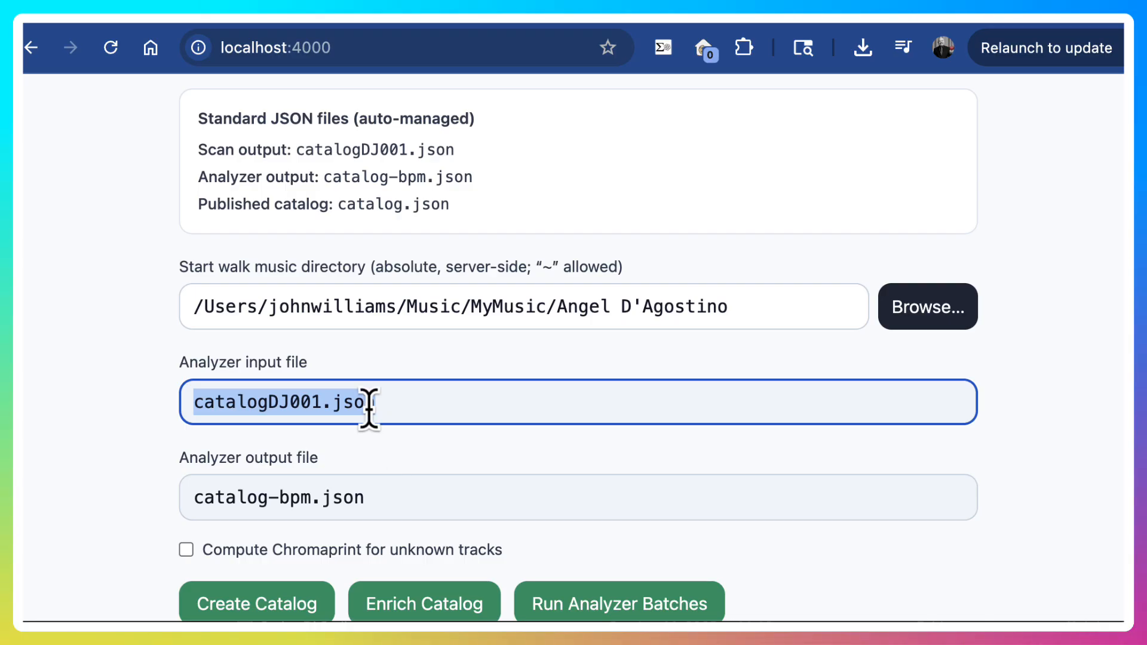
scroll(369, 409, "down", 1)
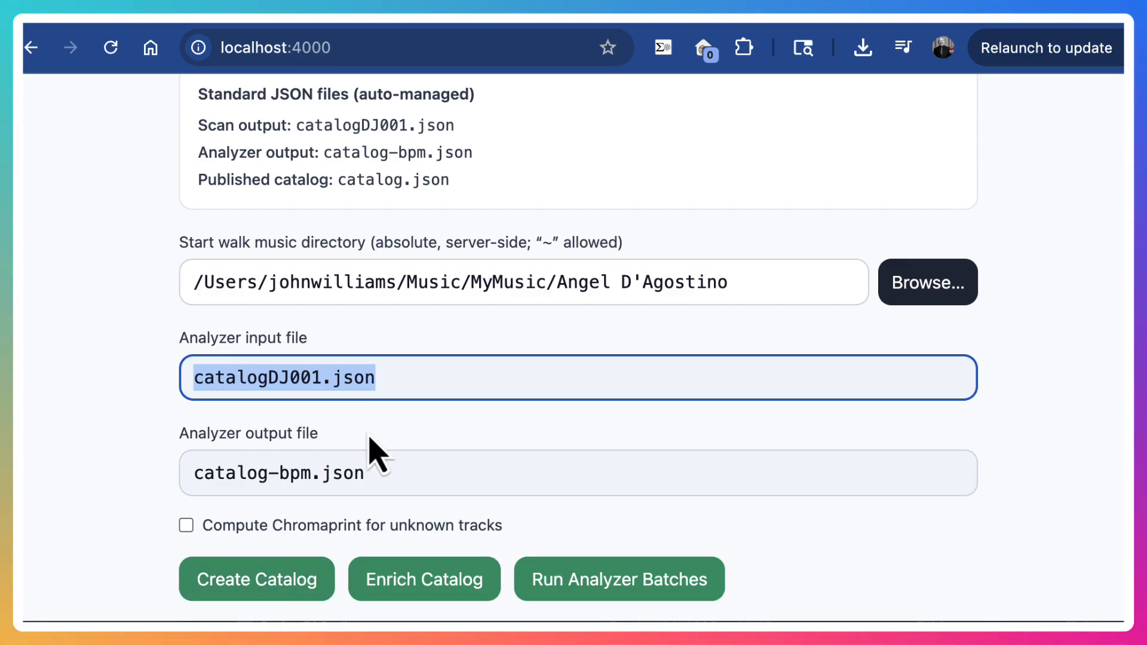
scroll(306, 546, "down", 2)
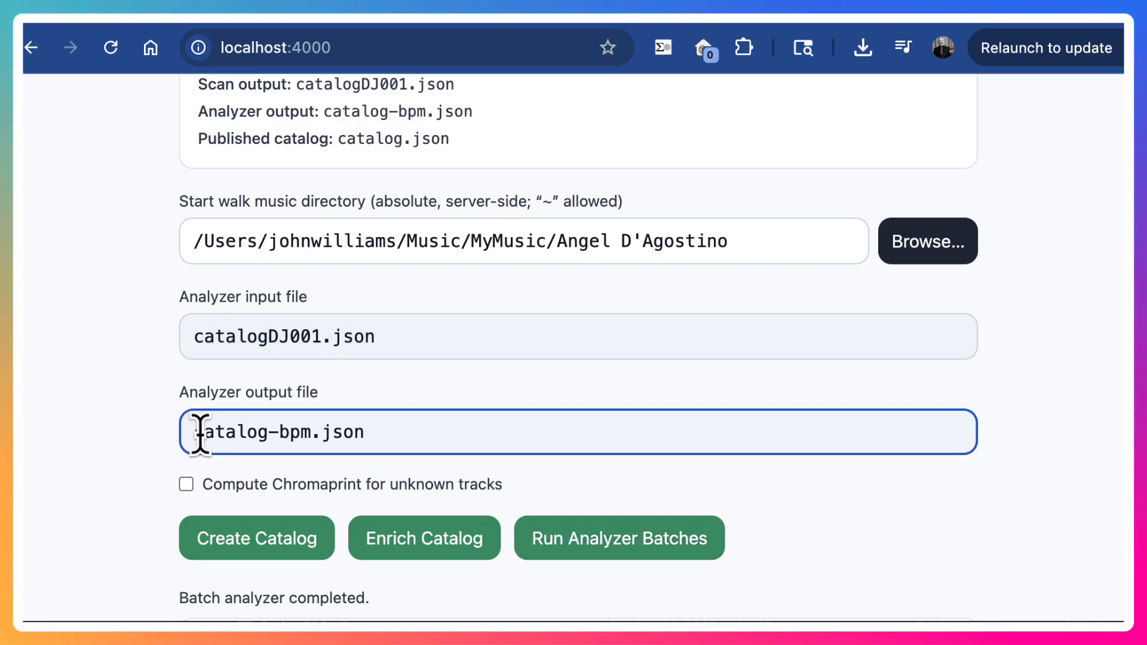
left_click_drag(197, 430, 366, 431)
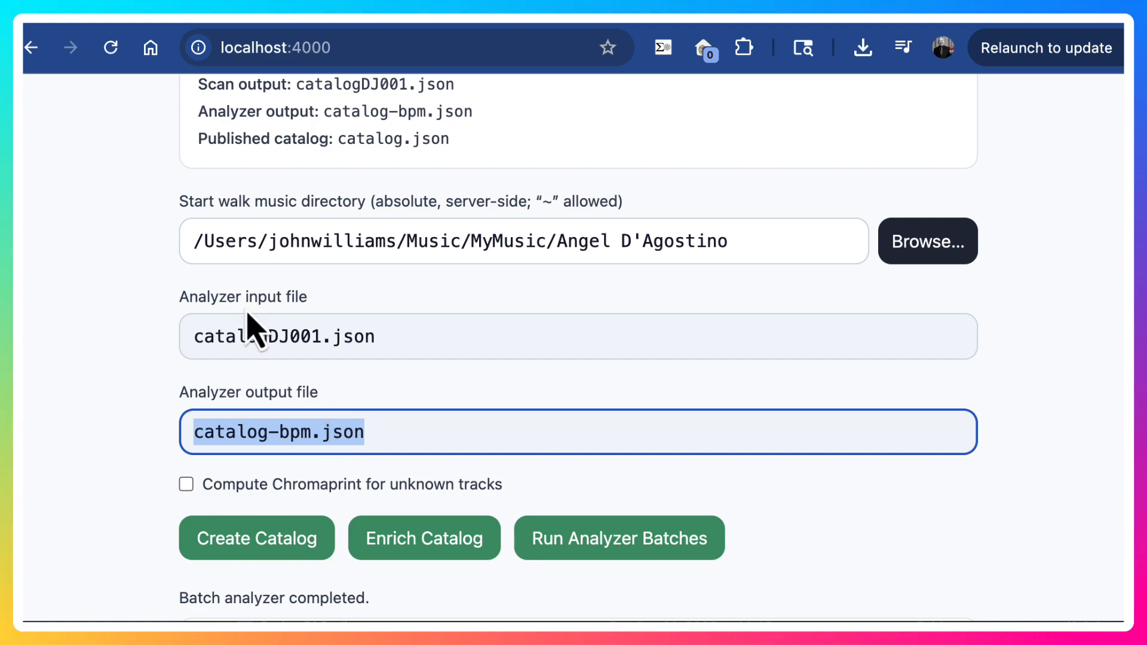
Step: Switch to the DJTools project in VS Code and open catalog-bpm-Agostino.json from the CatalogApp folder
key("super+Tab")
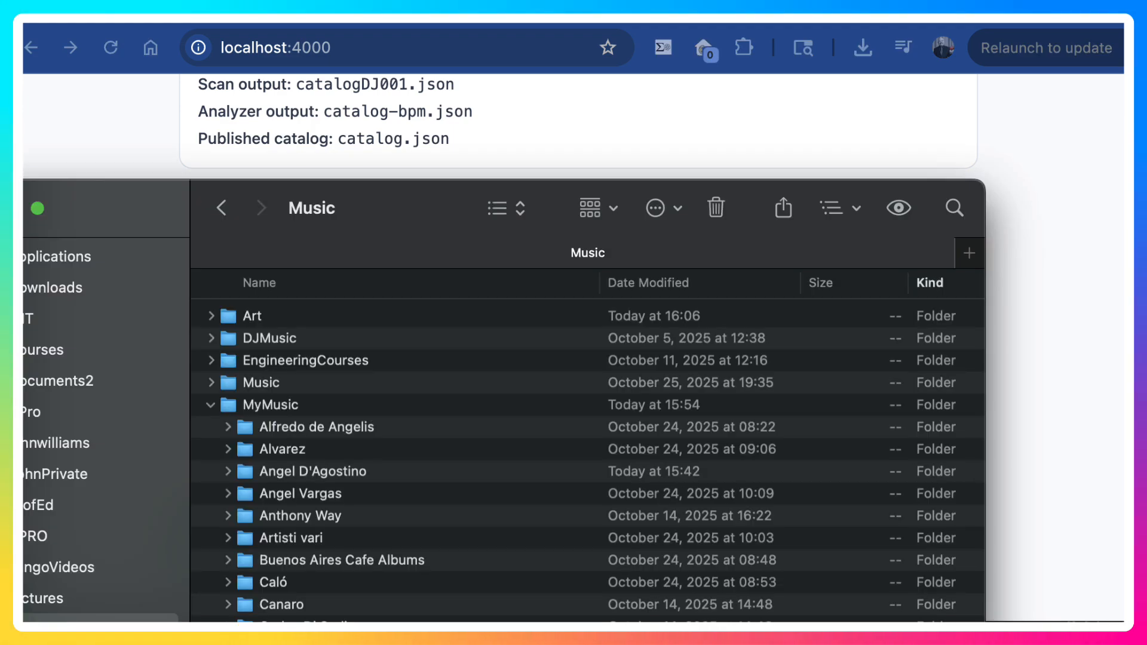
left_click(24, 270)
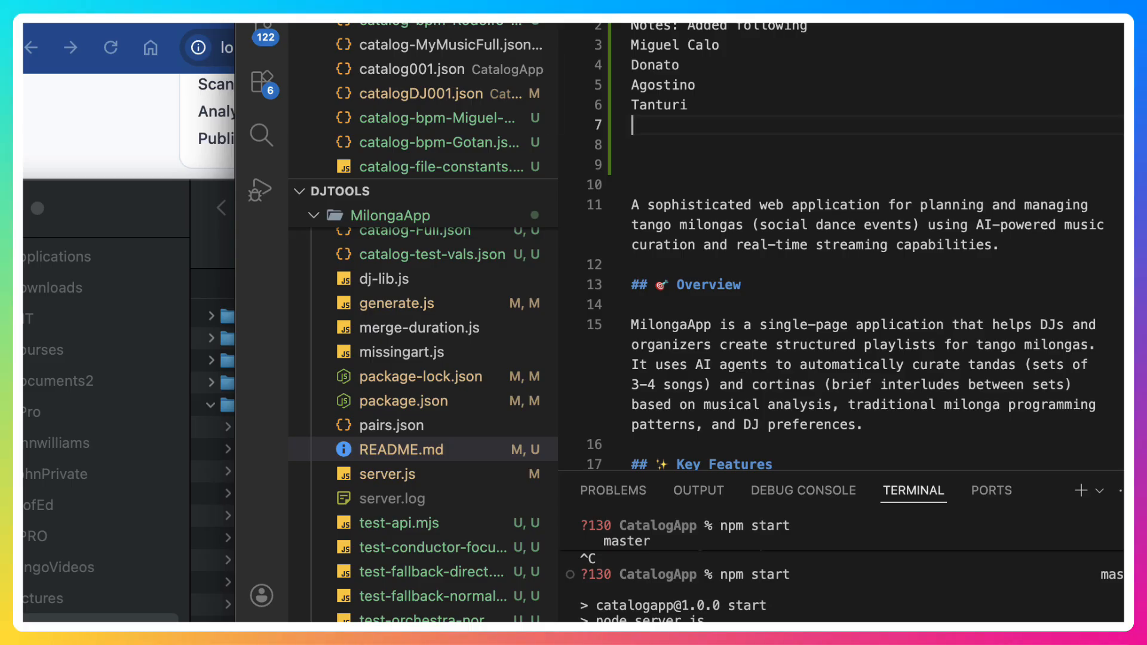
left_click_drag(235, 22, 23, 23)
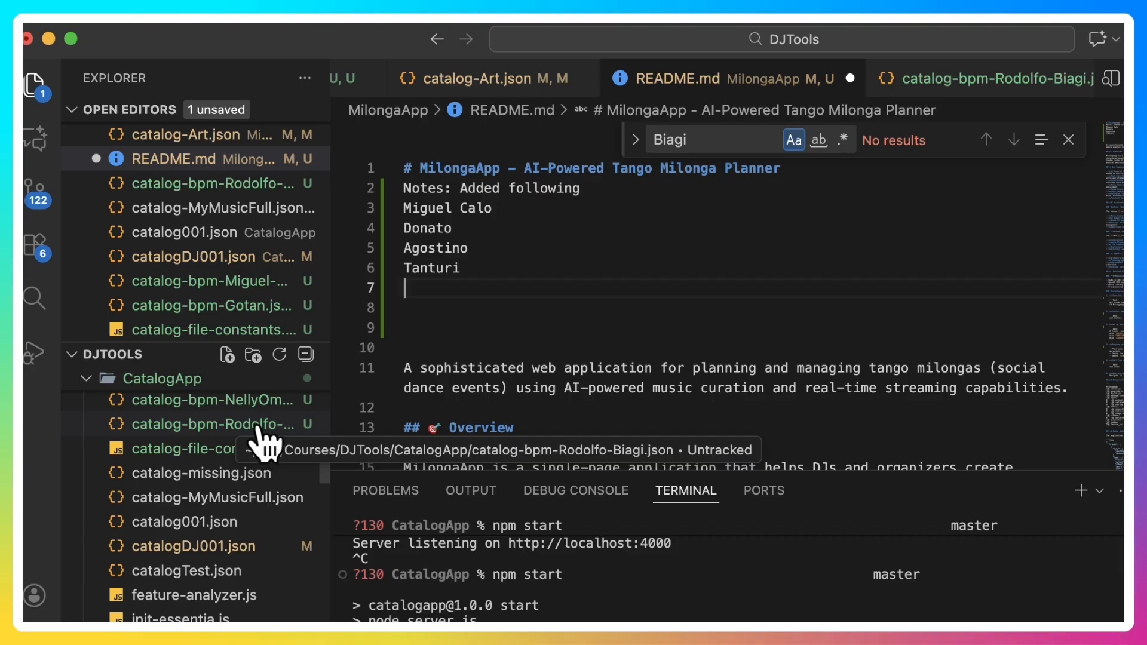
scroll(256, 448, "up", 3)
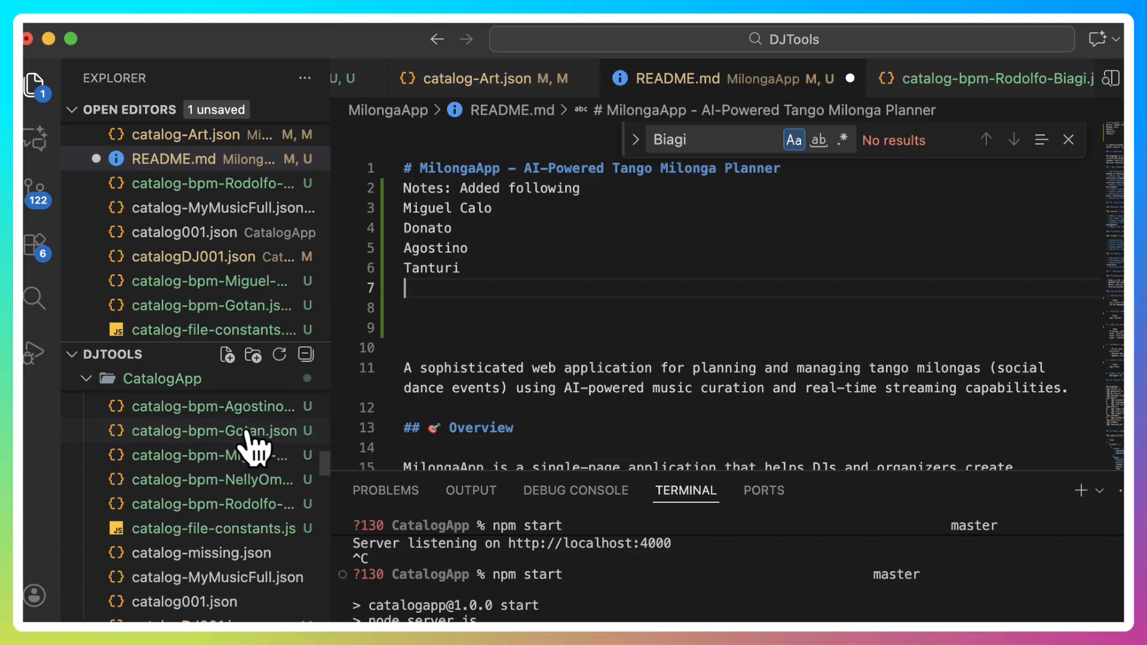
left_click(234, 412)
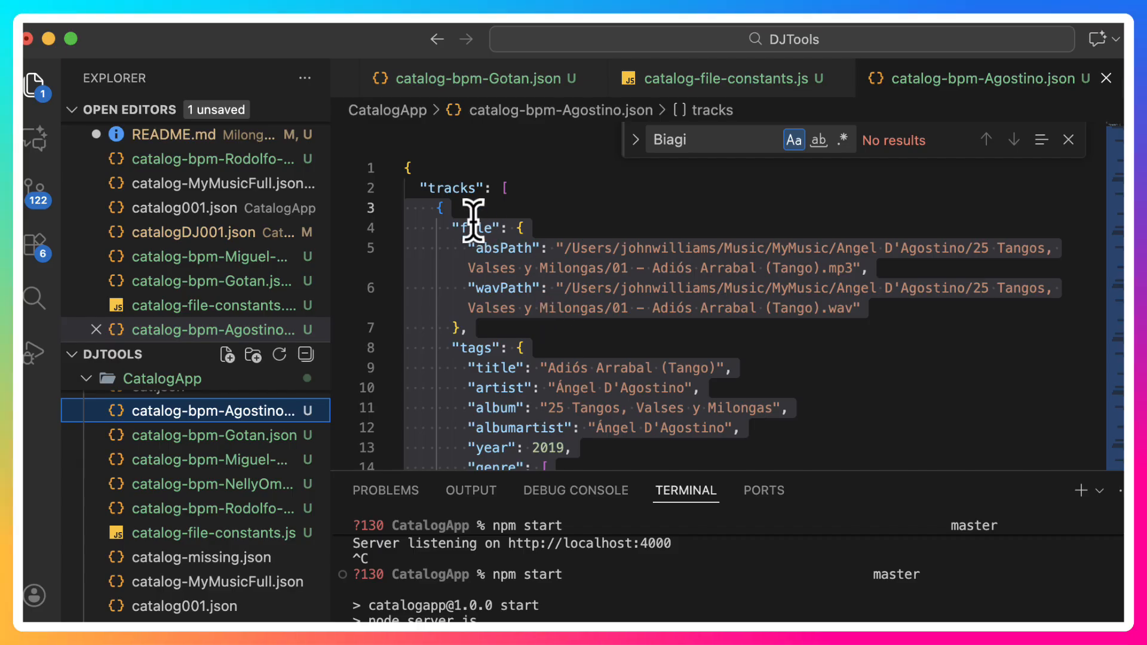
Step: Examine the first track's tags, highlighting the tempoBPM through comment fields and the artUrl line
scroll(463, 217, "down", 1)
scroll(473, 230, "down", 5)
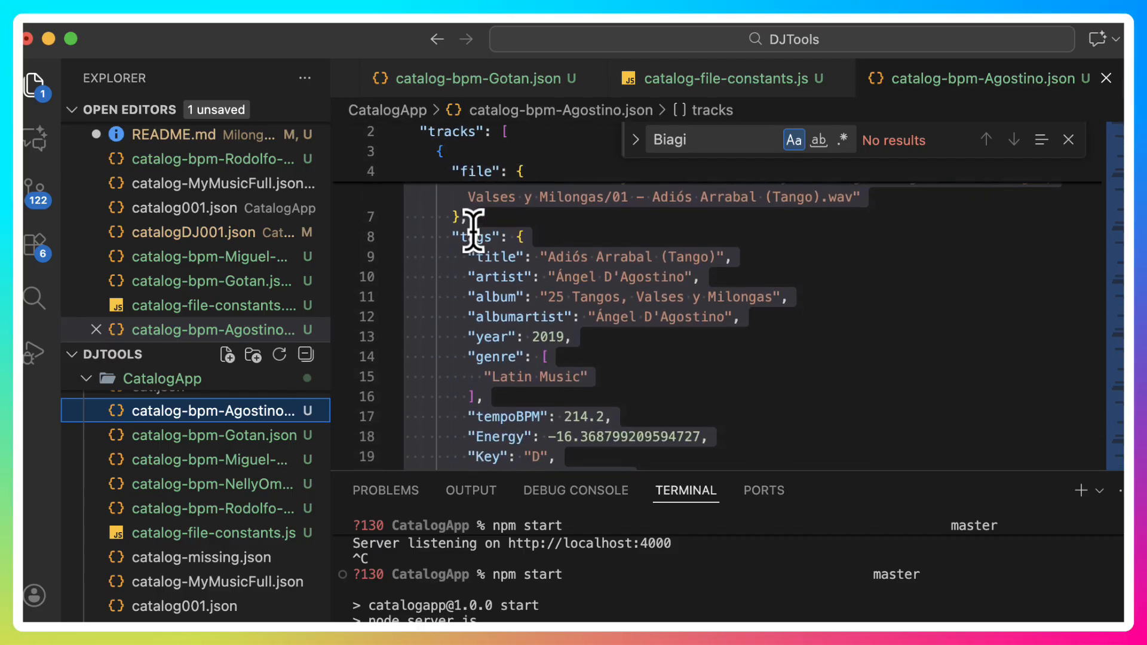
left_click(485, 245)
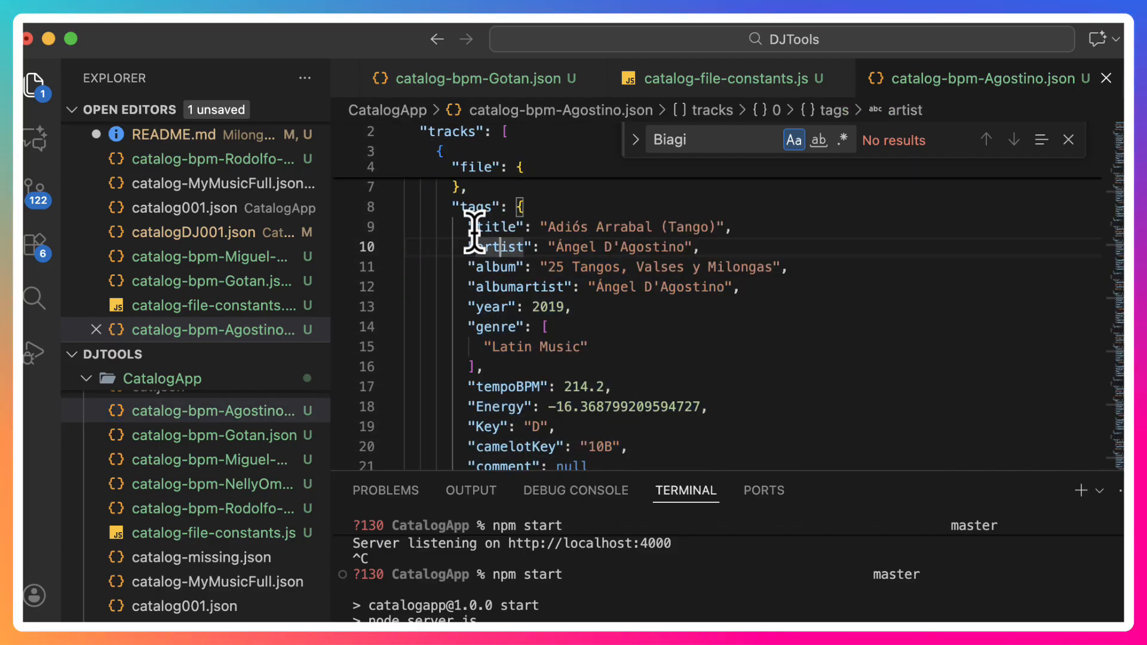
scroll(481, 272, "down", 3)
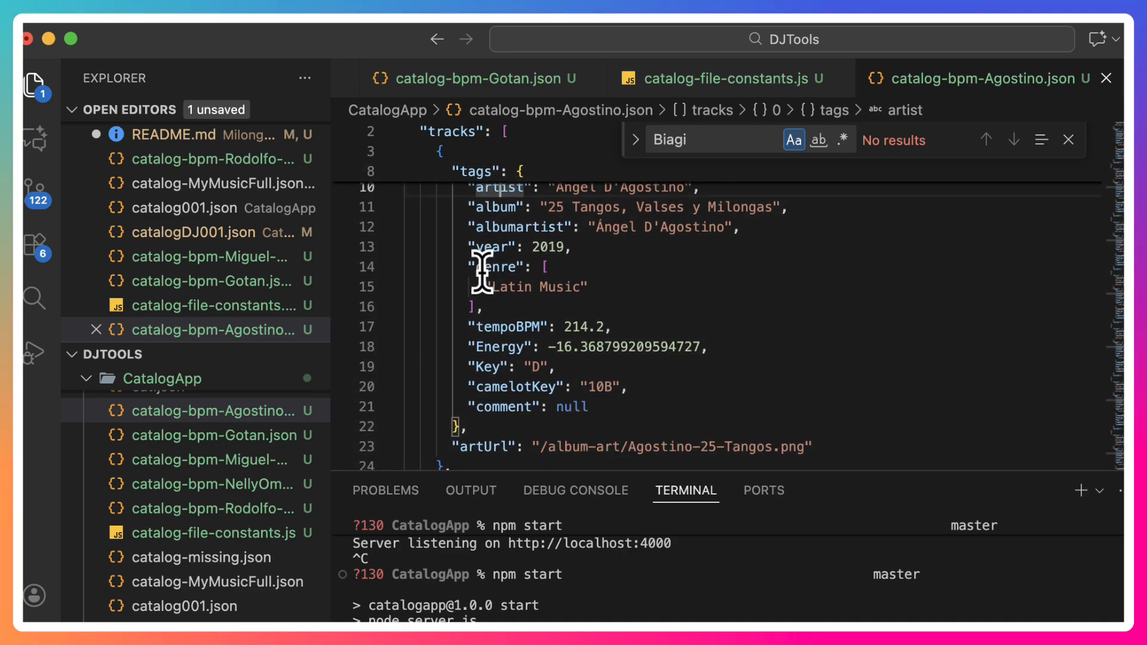
left_click_drag(467, 281, 594, 359)
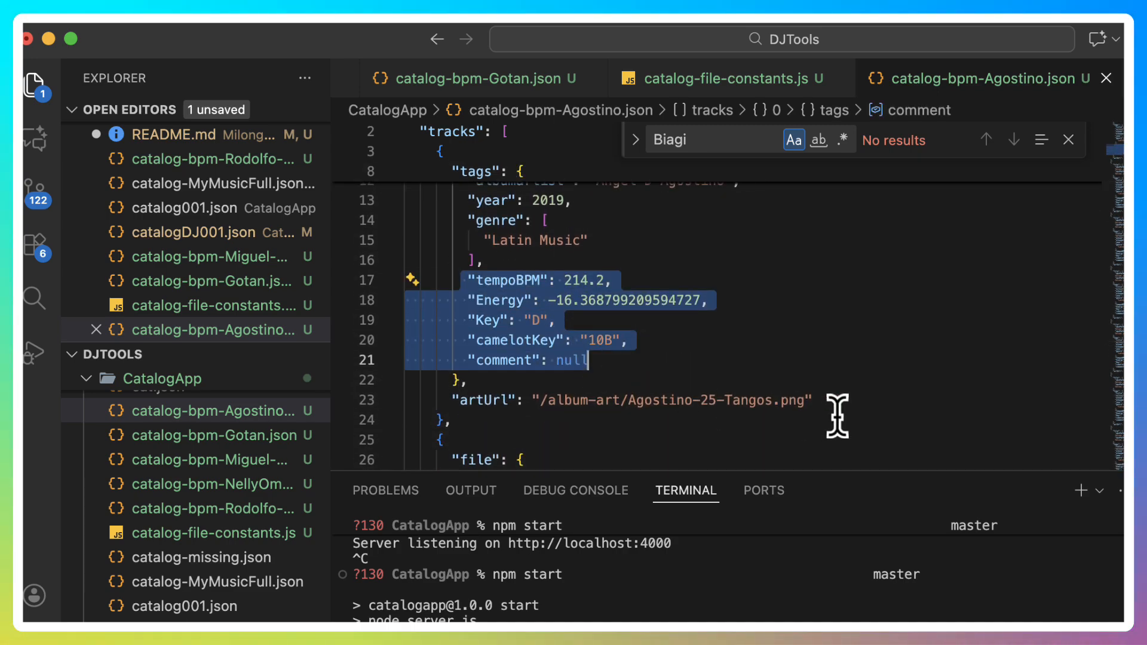
left_click_drag(836, 400, 443, 403)
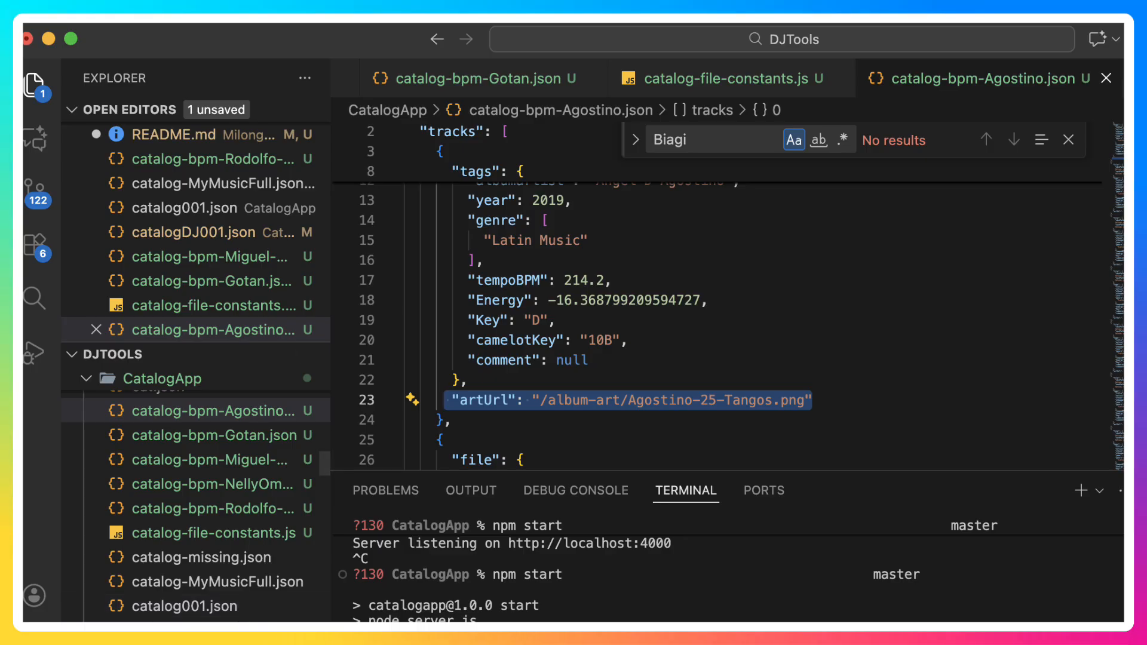
Step: Switch to Finder and expand the Art folder inside Music to list its album cover images
key("super+Tab")
left_click(242, 321)
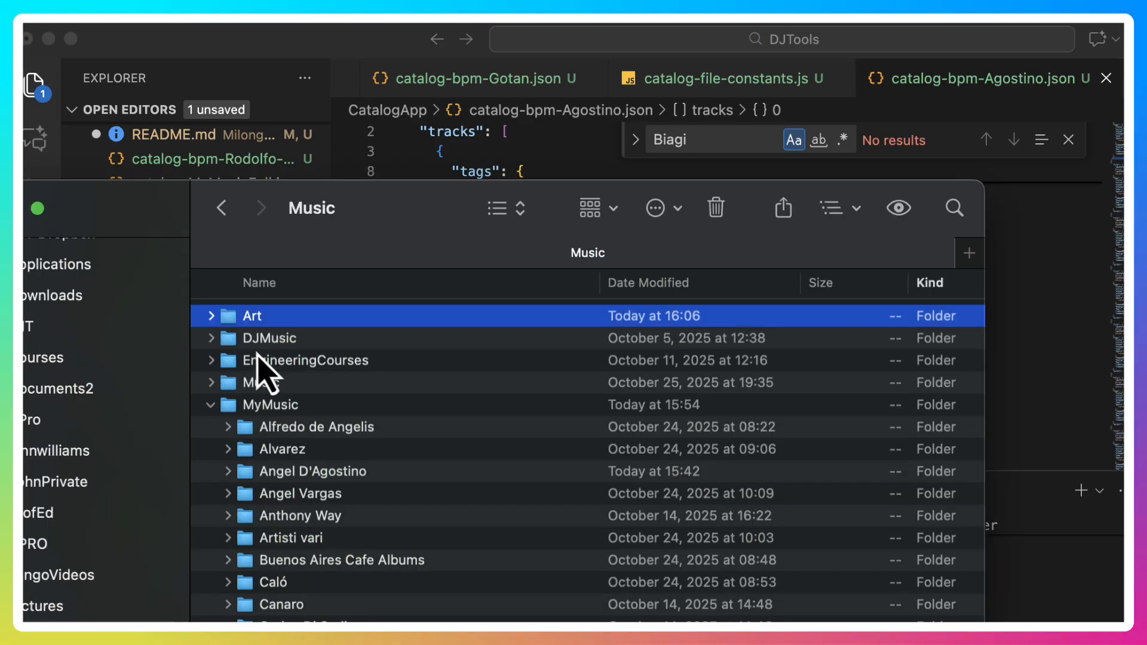
left_click(211, 405)
left_click(211, 405)
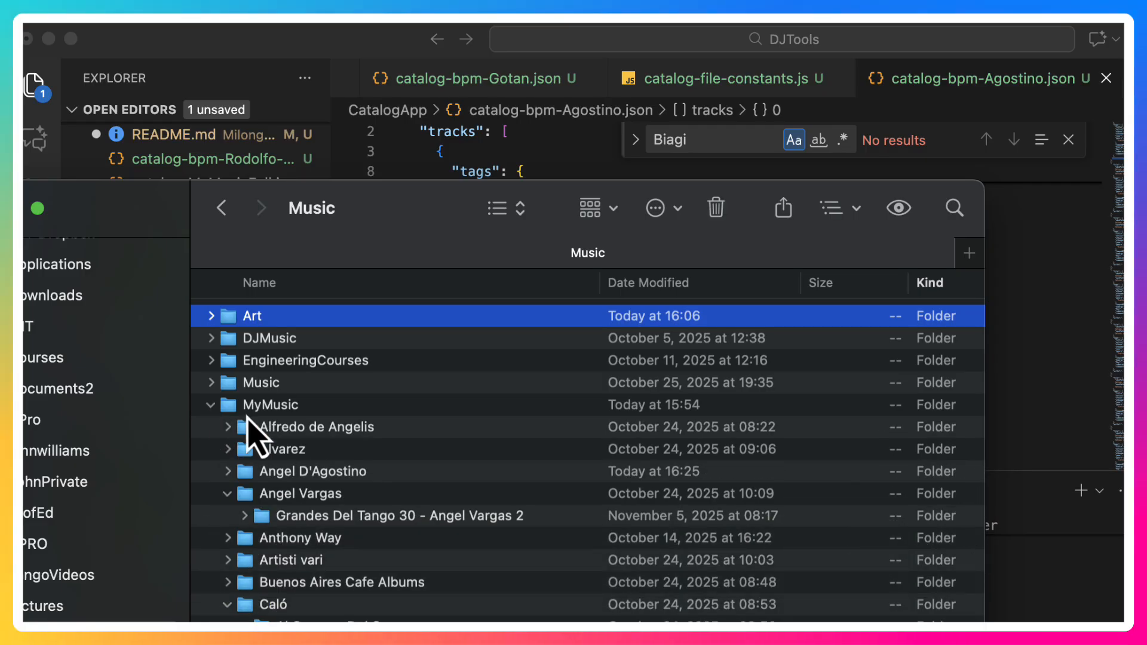
left_click(211, 316)
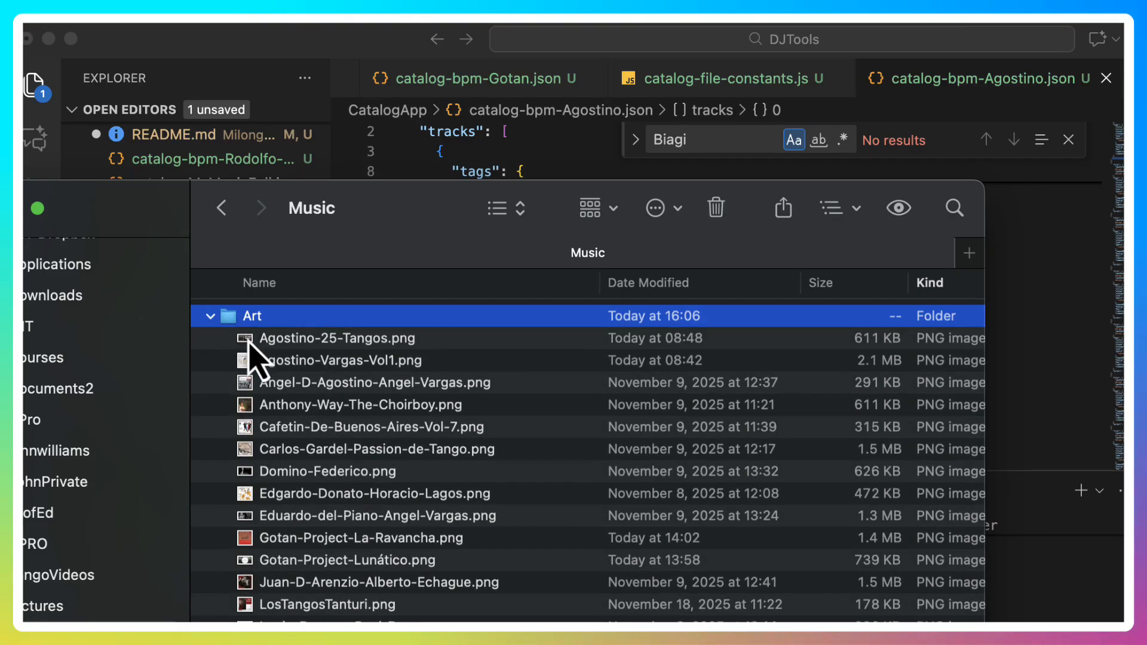
Step: Preview the Agostino-25-Tangos.png album cover from the Art folder, then close the preview
left_click(305, 345)
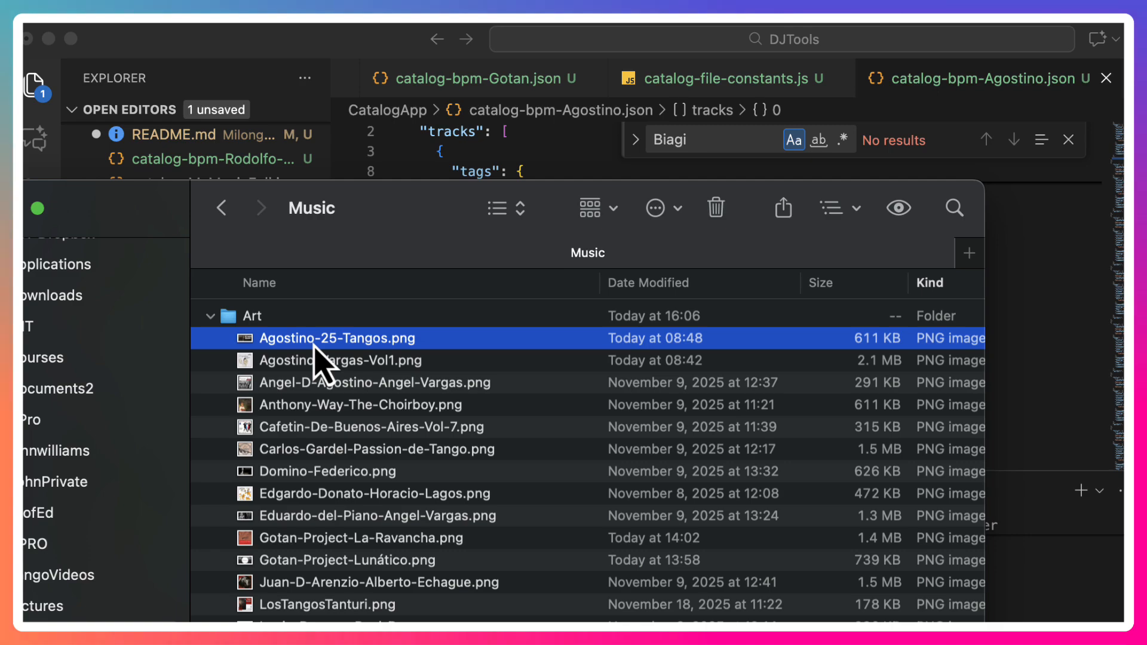
left_click(312, 339)
key("Return")
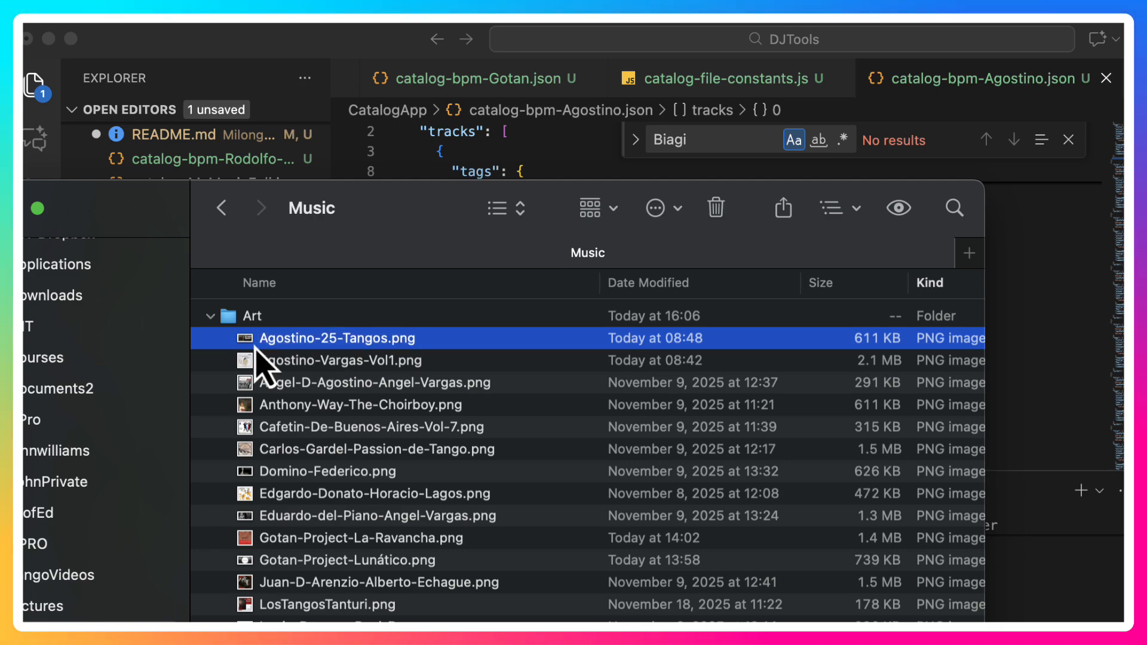
key("space")
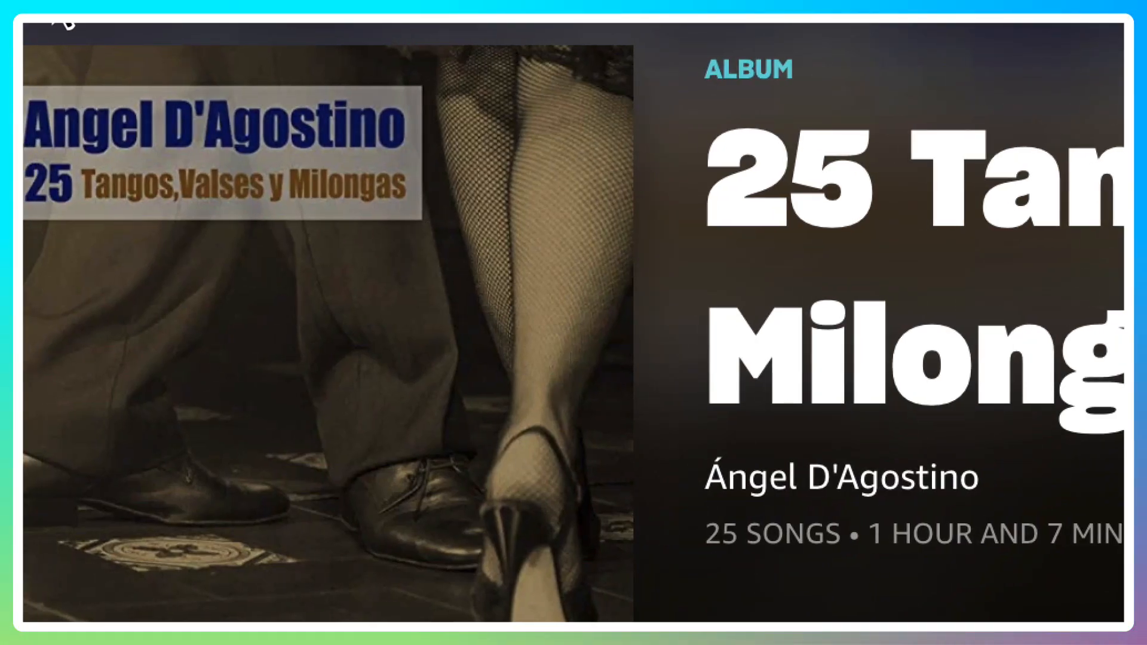
key("space")
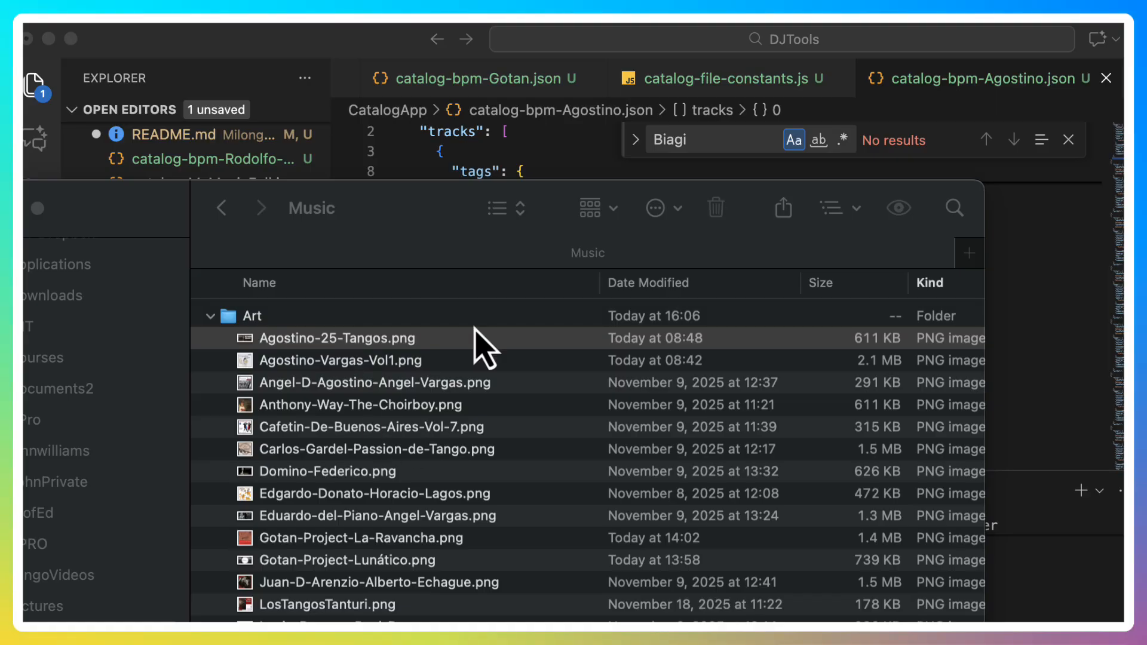
Step: Switch back to VS Code and review the further track entries and their artUrl lines in catalog-bpm-Agostino.json
left_click(281, 66)
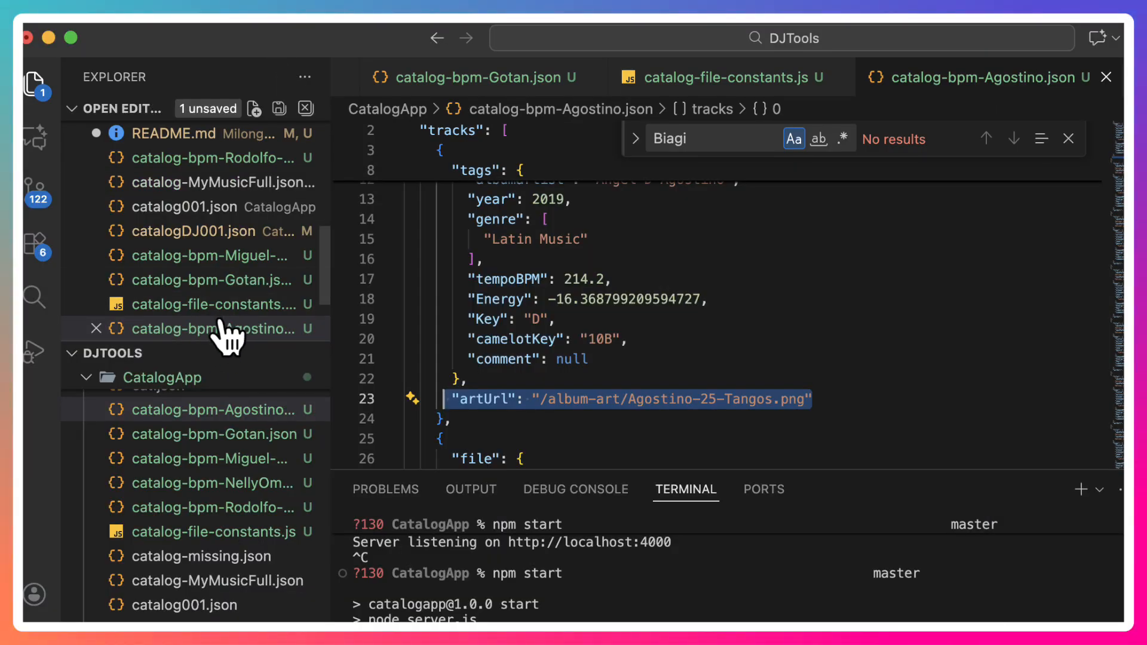
scroll(504, 371, "down", 10)
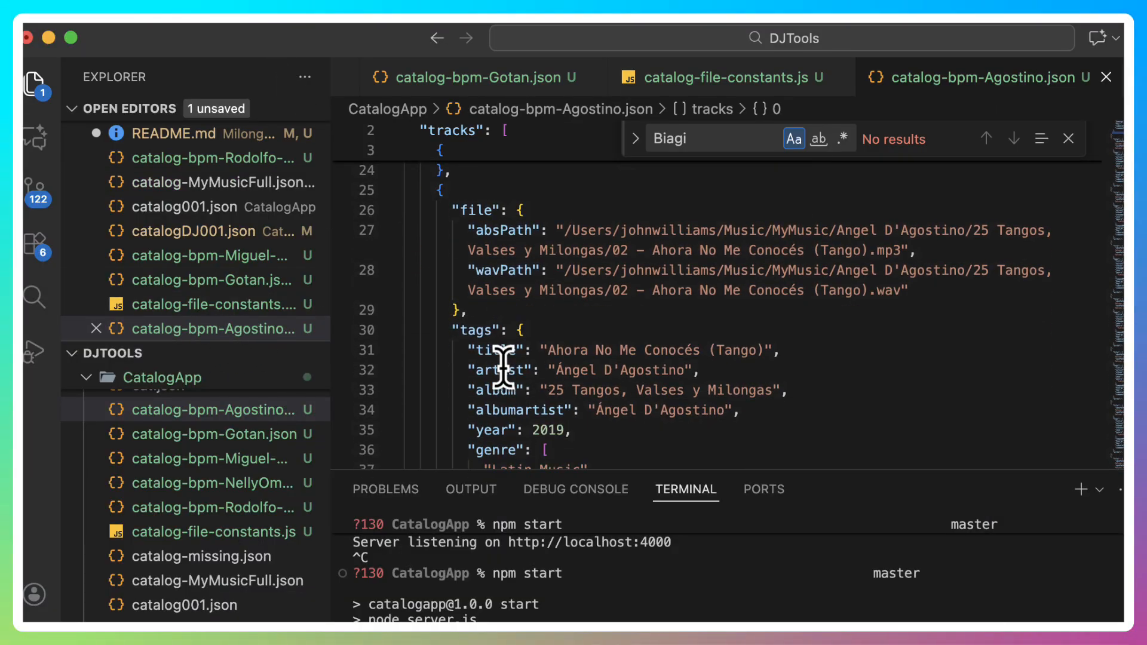
scroll(504, 365, "down", 15)
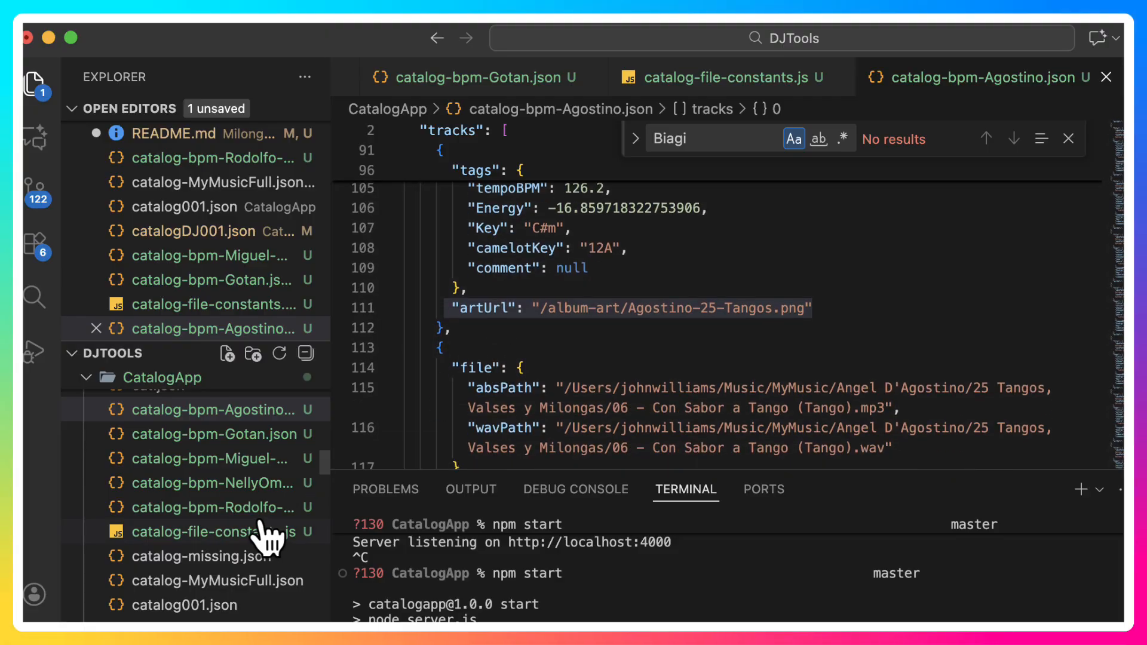
Step: Open catalog-Art.json from the MilongaApp folder of the DJTools project
scroll(257, 535, "down", 3)
scroll(257, 533, "down", 10)
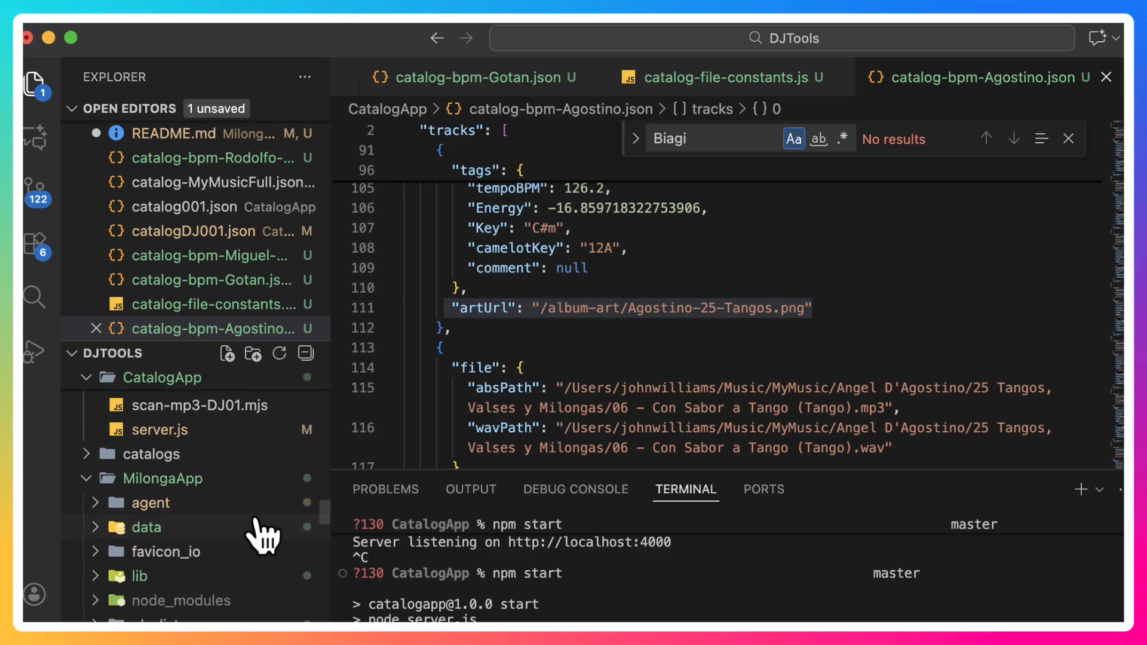
scroll(168, 502, "down", 8)
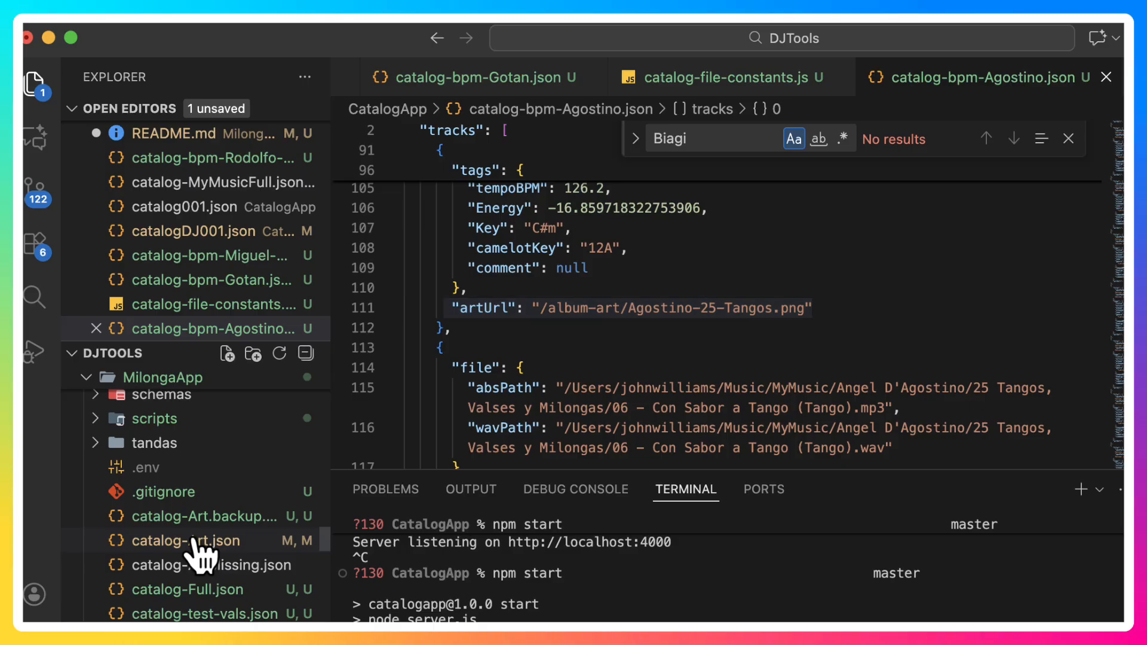
left_click(194, 541)
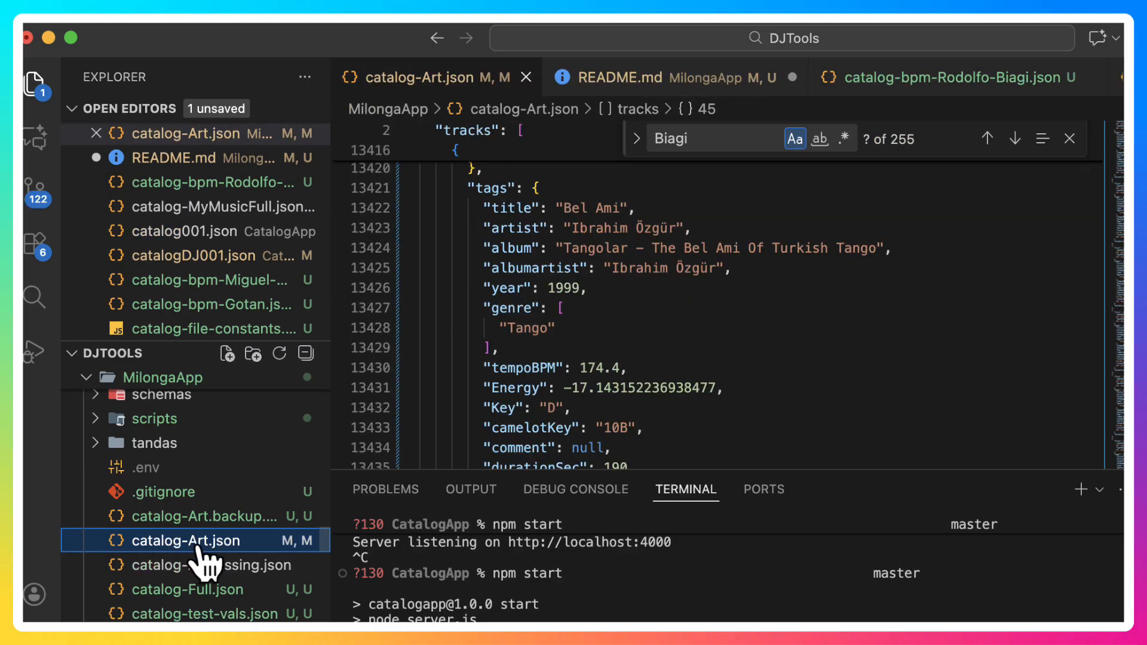
Step: Examine the file paths, tags and cover fields of the Tangolar – The Bel Ami Of Turkish Tango tracks in catalog-Art.json
scroll(612, 367, "up", 5)
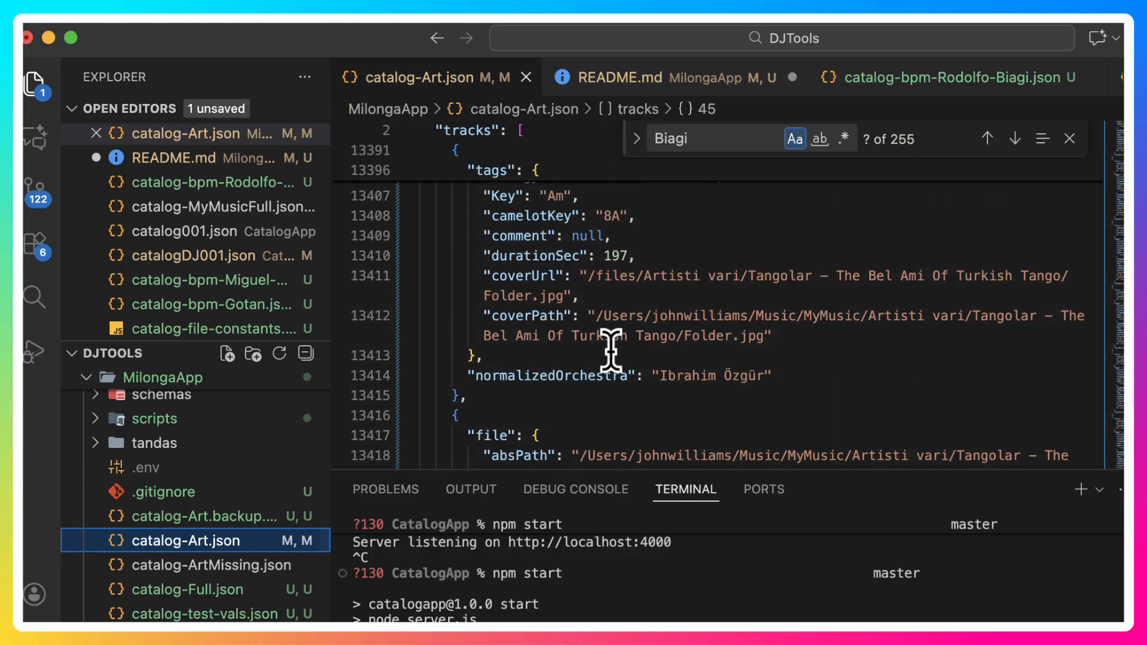
scroll(609, 358, "down", 3)
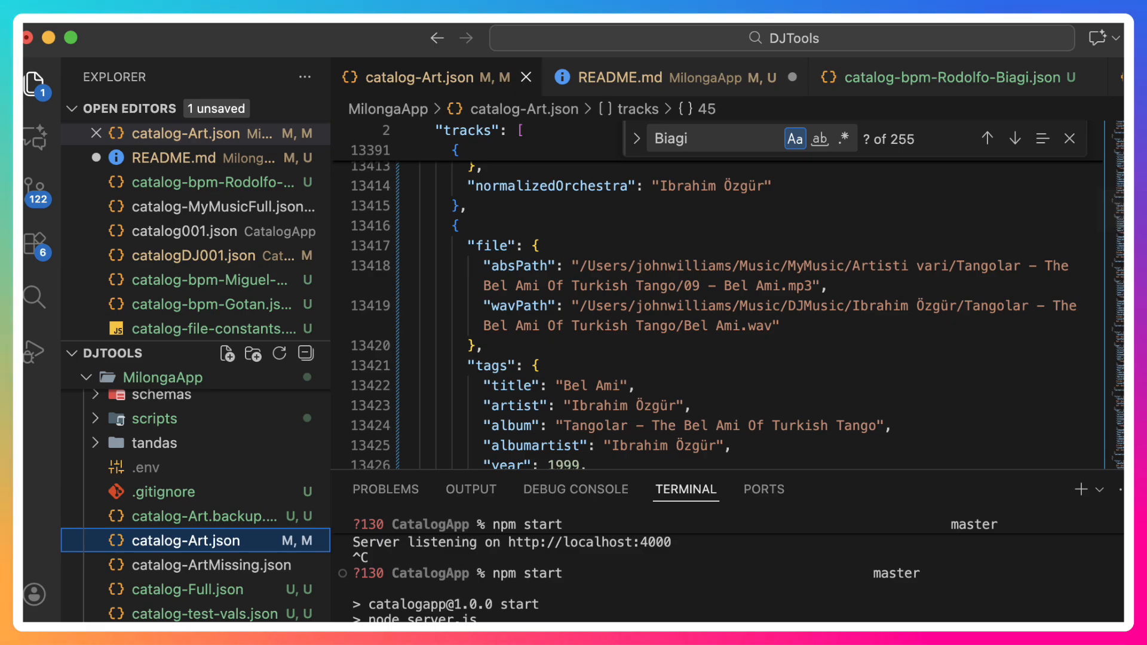
scroll(852, 249, "up", 6)
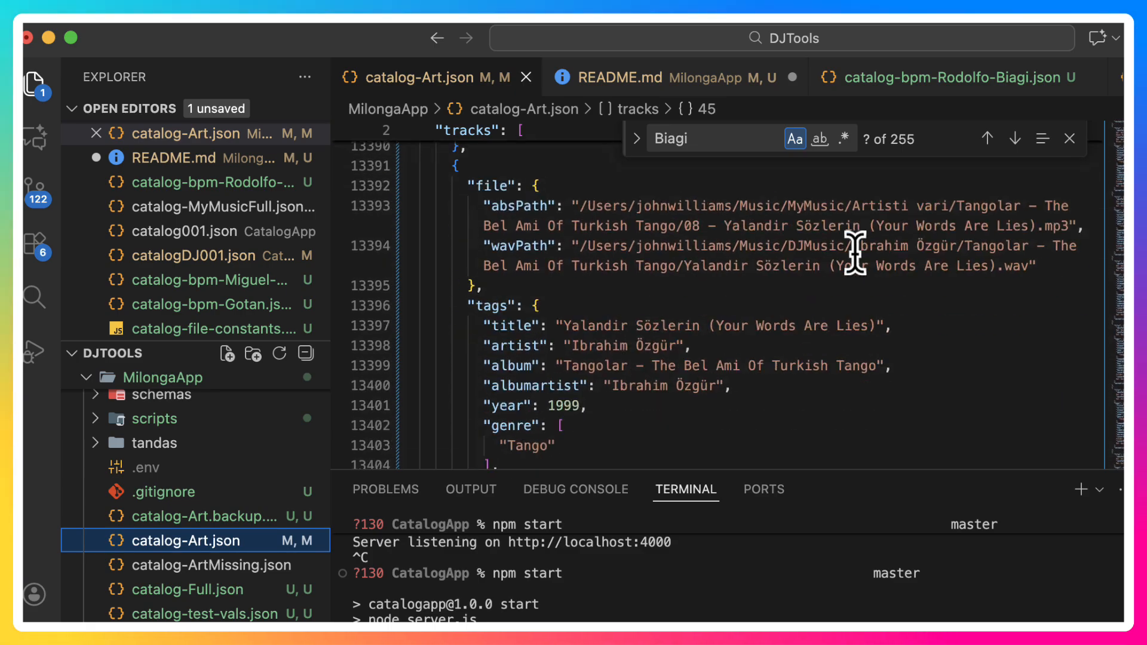
scroll(819, 263, "down", 7)
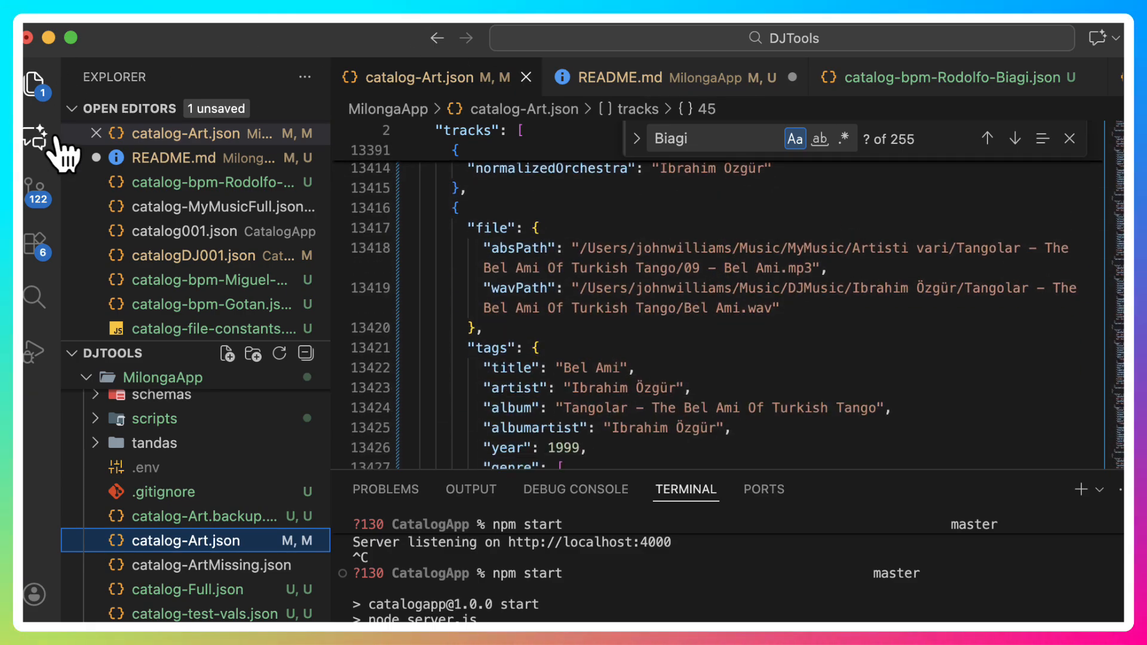